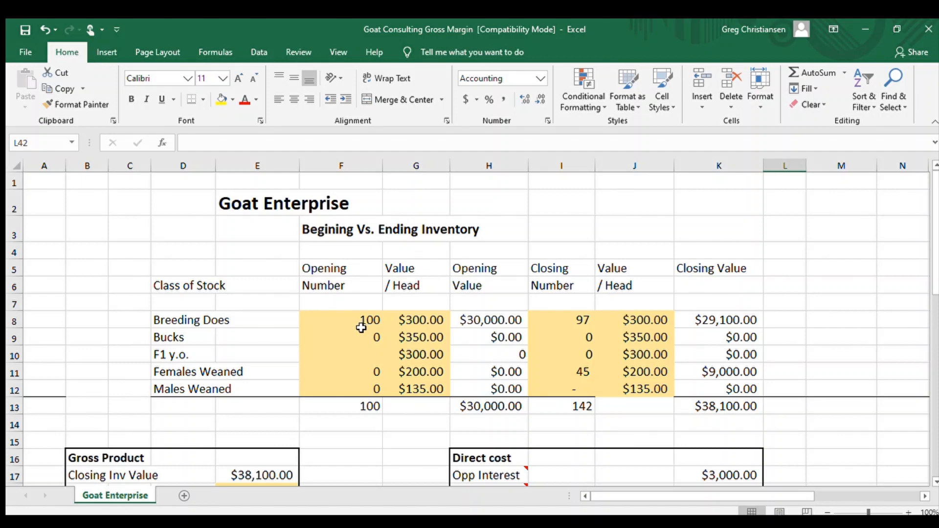
Set both the opening number and the closing number of Bucks to 4 in the inventory table.
left_click(366, 337)
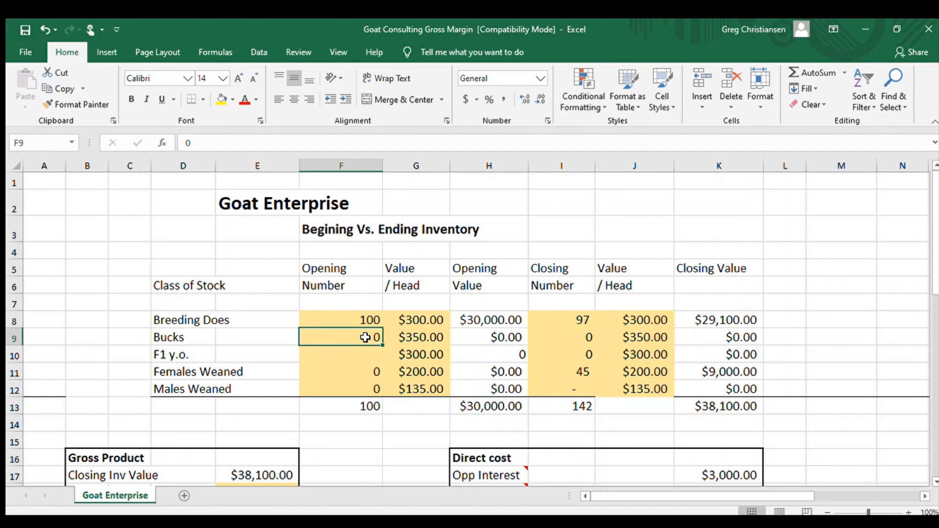
type("4")
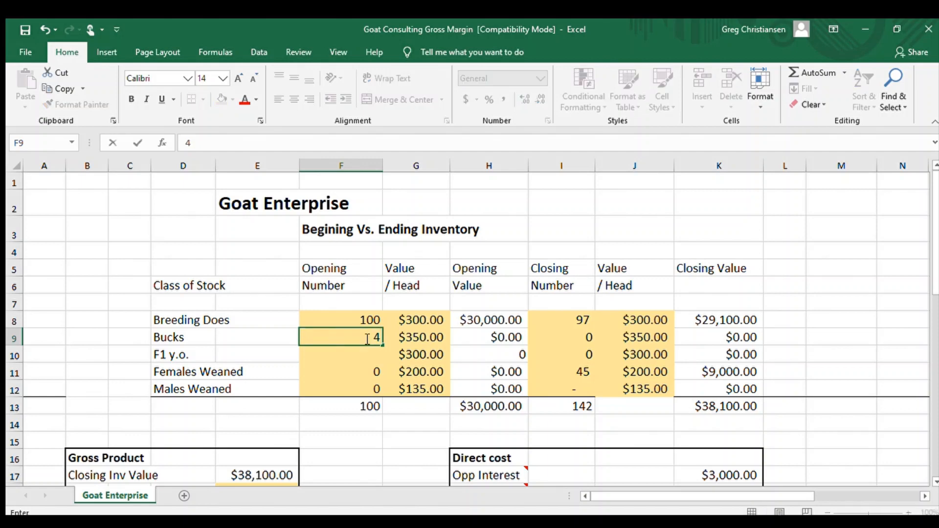
key("Return")
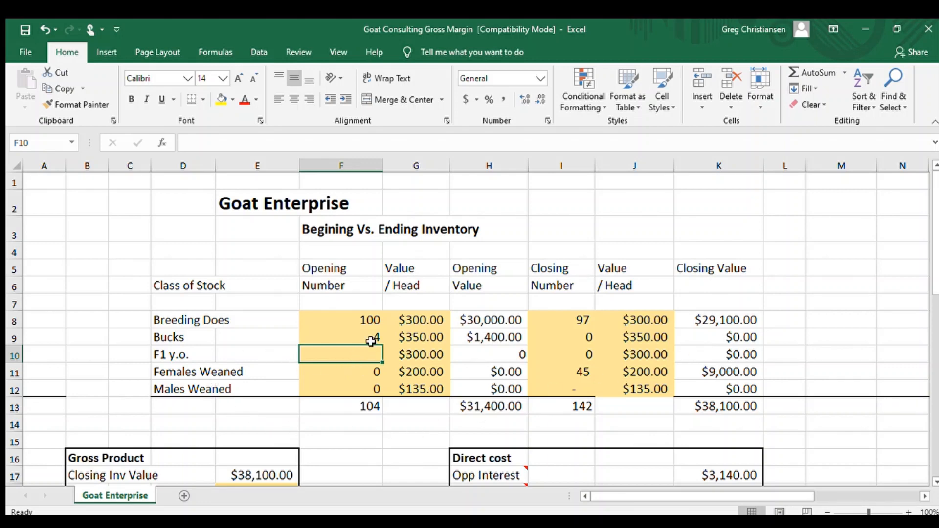
left_click(585, 337)
type("4")
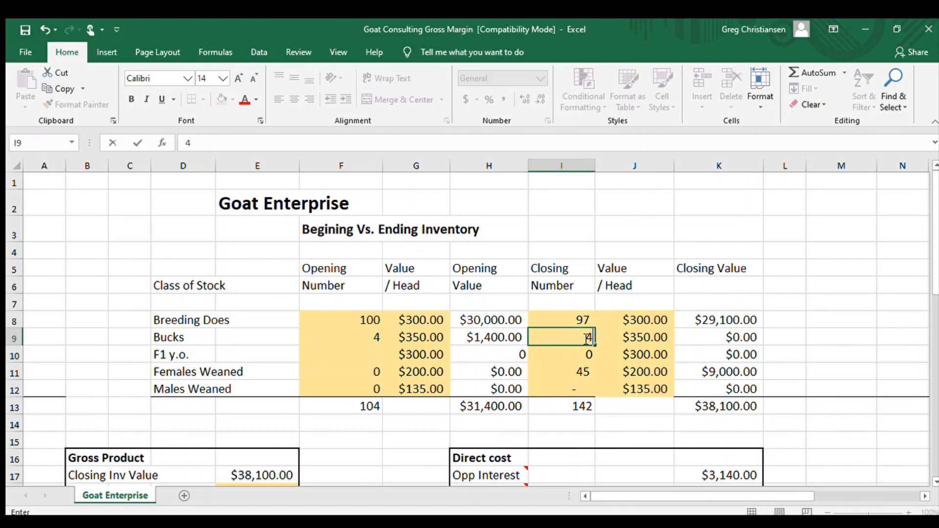
key("Return")
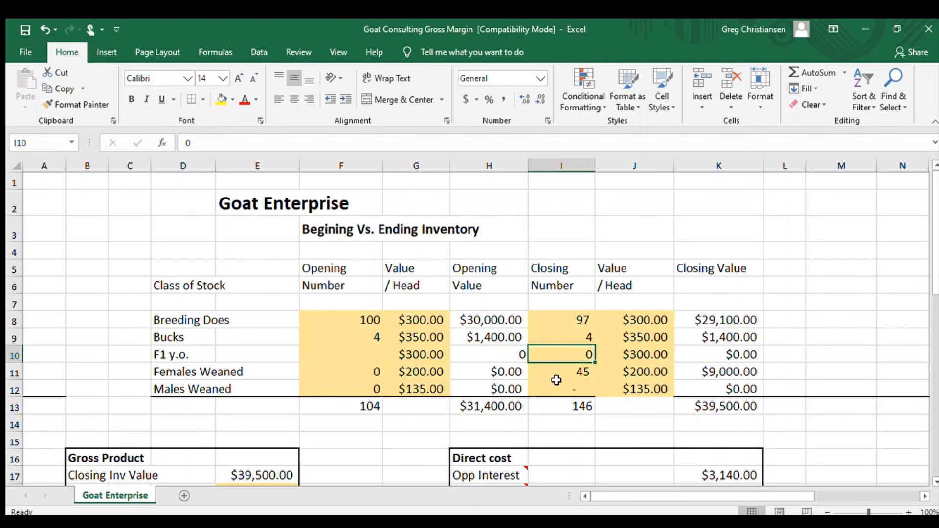
Examine the Females Weaned closing number and how the inventory values and sales feed the gross product and gross margin.
left_click(579, 375)
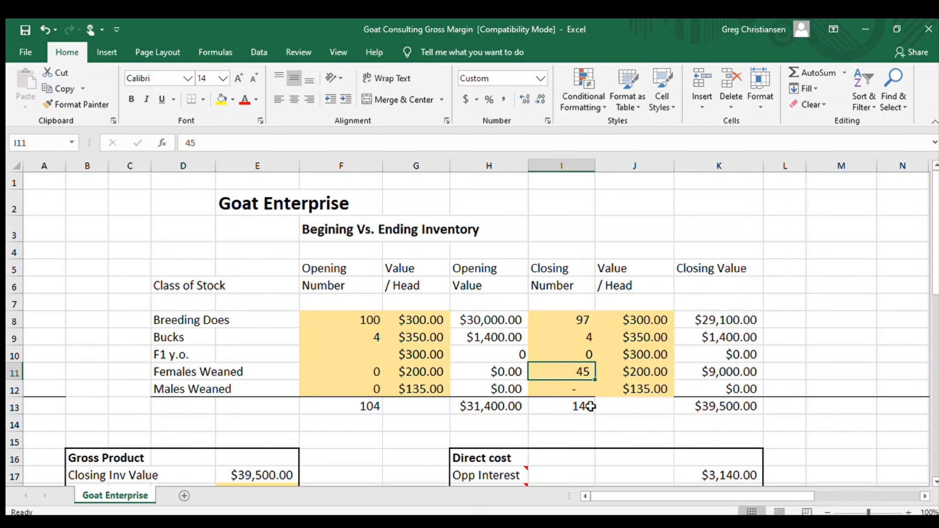
scroll(518, 426, "down", 2)
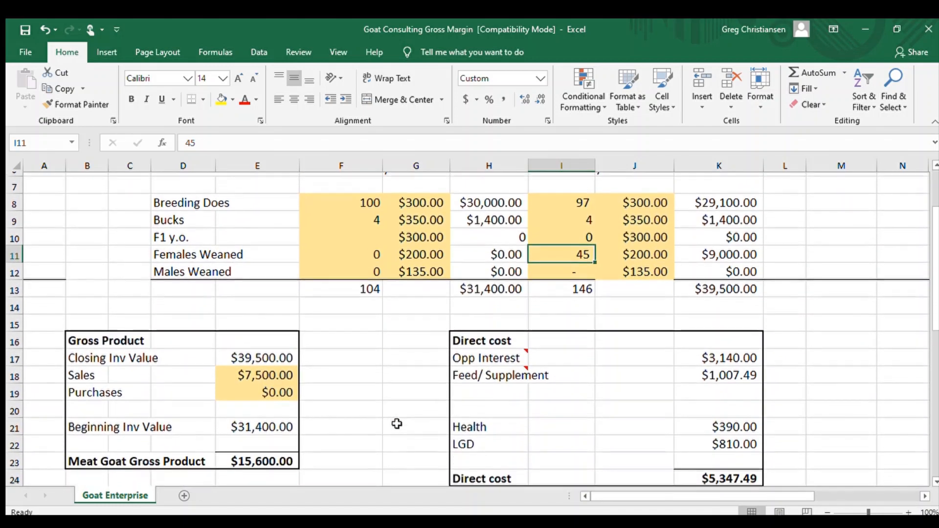
scroll(397, 423, "down", 1)
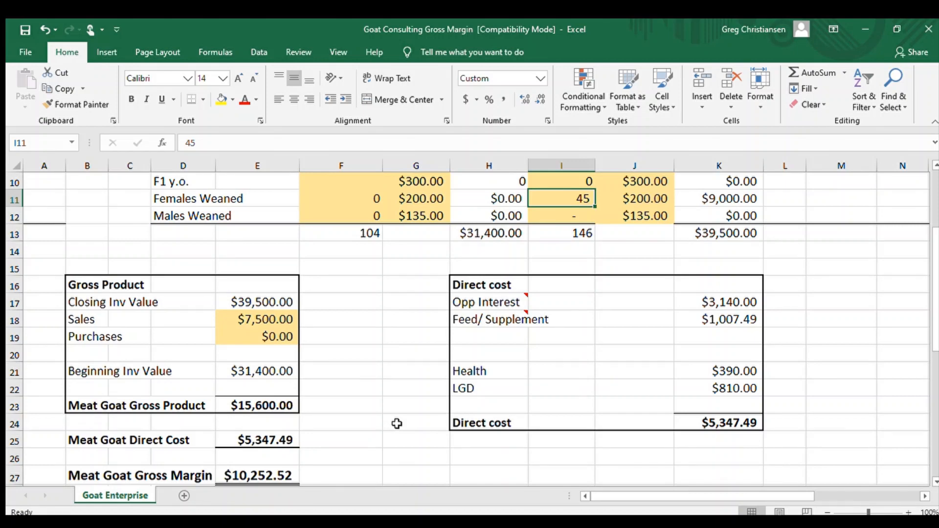
scroll(396, 423, "down", 1)
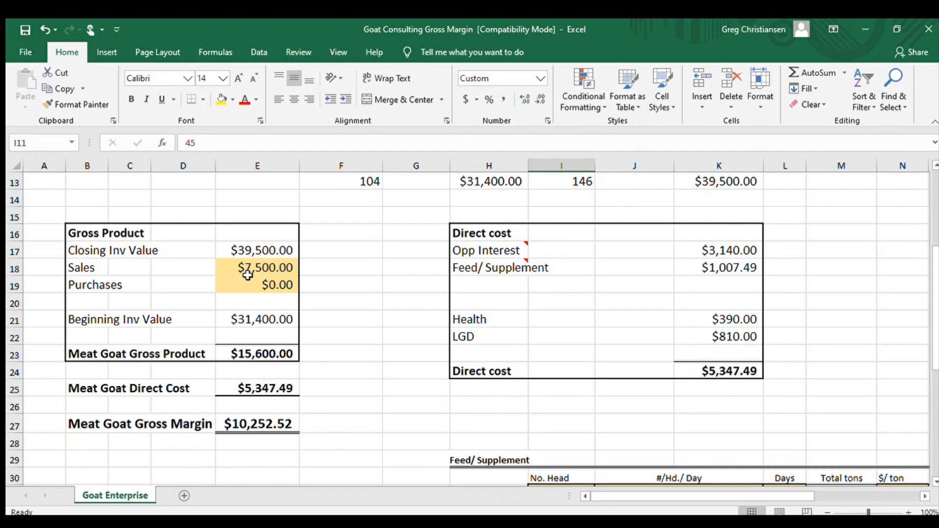
scroll(253, 273, "up", 1)
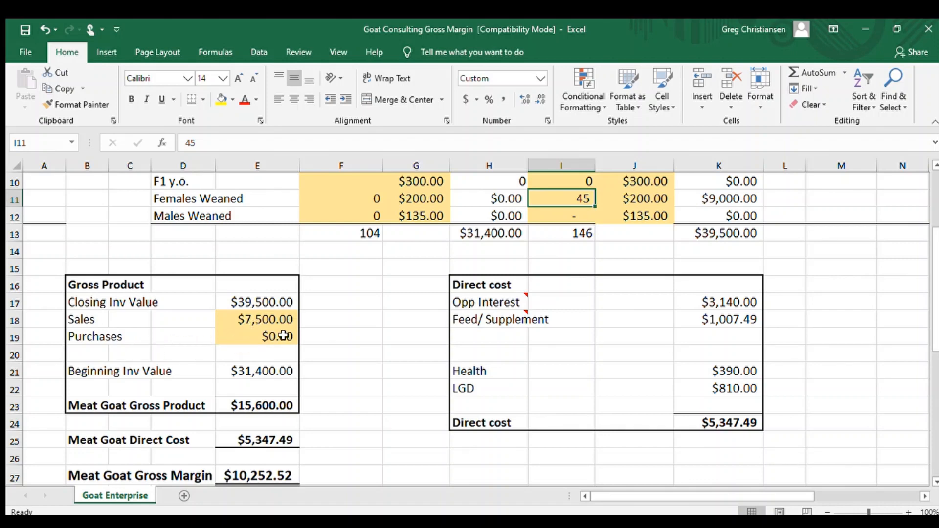
scroll(545, 259, "up", 2)
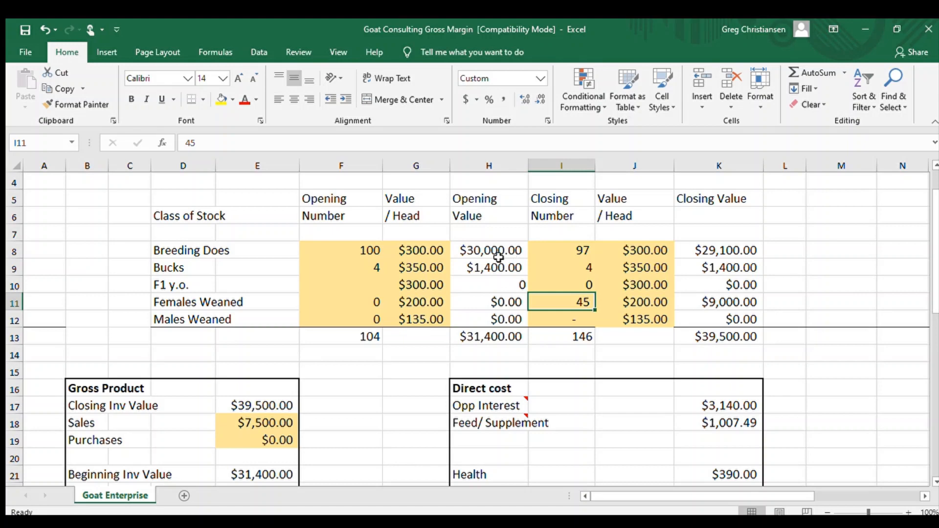
scroll(303, 440, "down", 1)
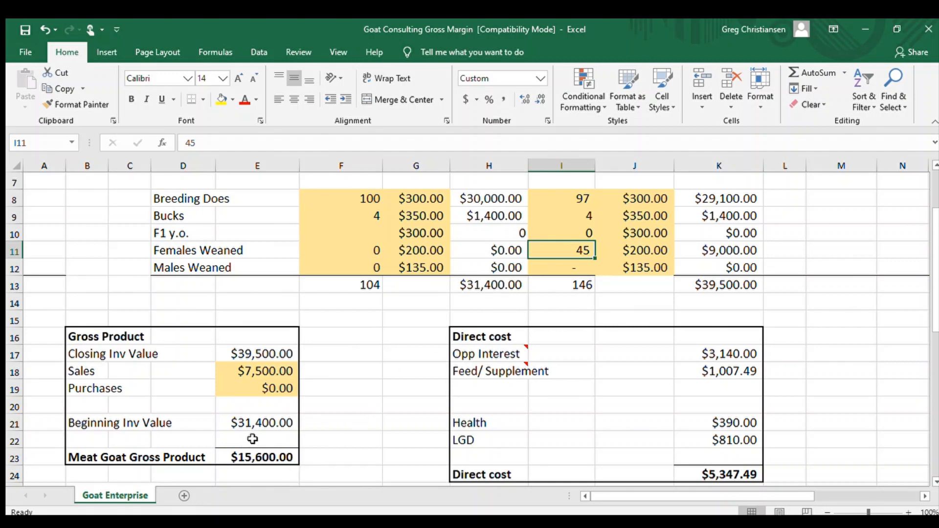
scroll(359, 447, "down", 1)
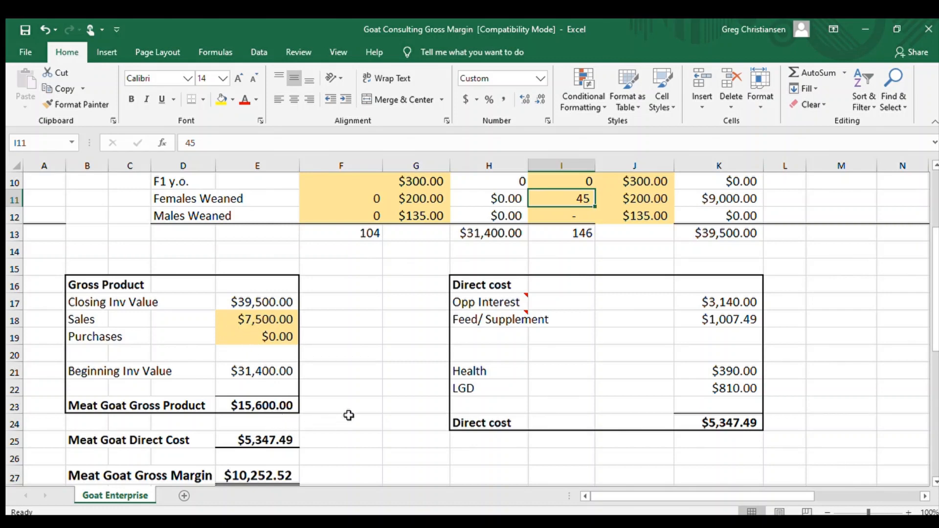
scroll(349, 414, "down", 1)
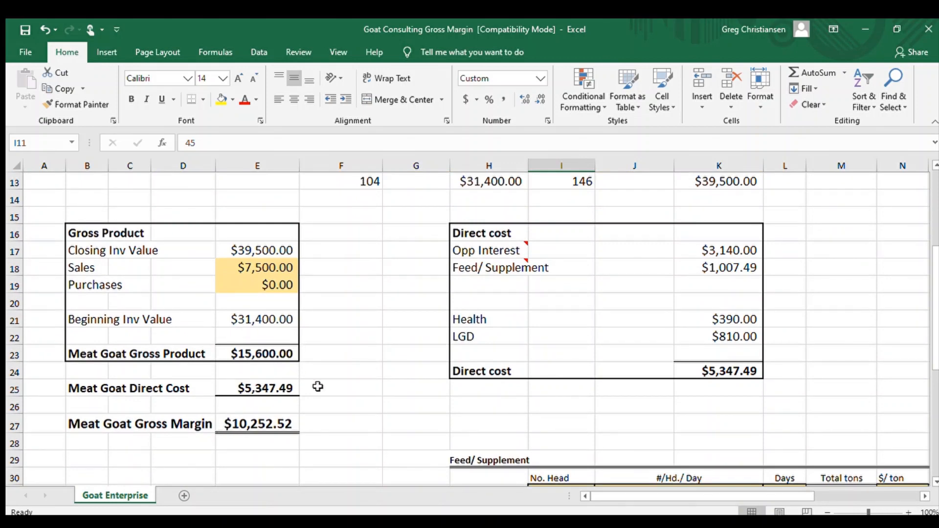
scroll(368, 373, "down", 1)
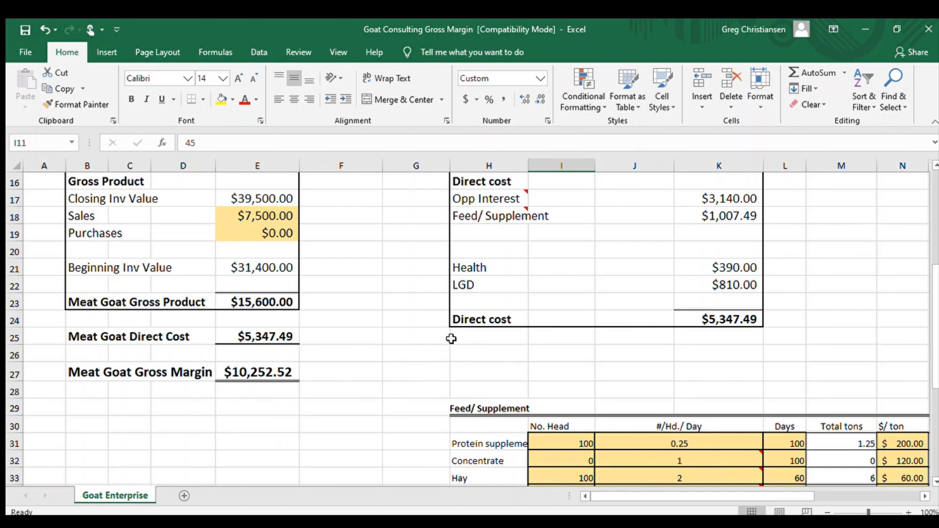
Review the Opp Interest line under Direct cost against the total opening value of the inventory.
mouse_move(518, 198)
scroll(499, 271, "up", 3)
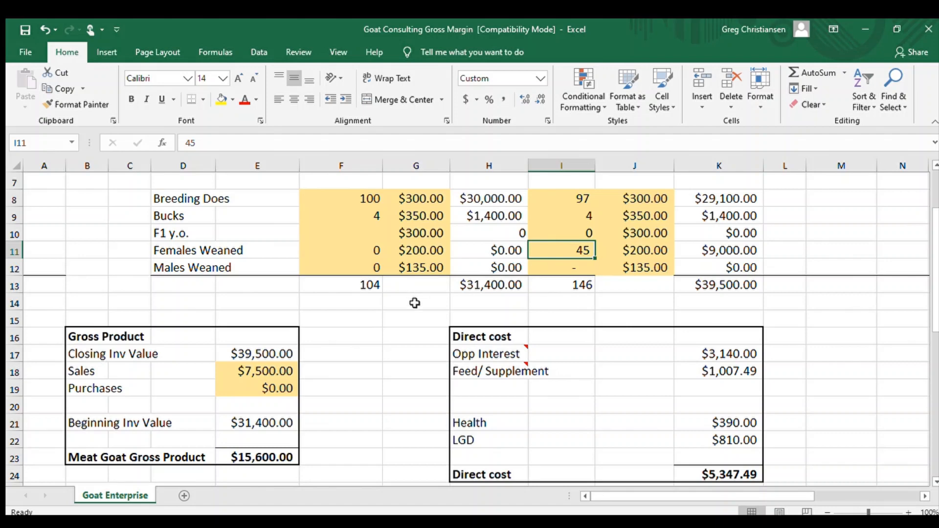
scroll(415, 304, "down", 2)
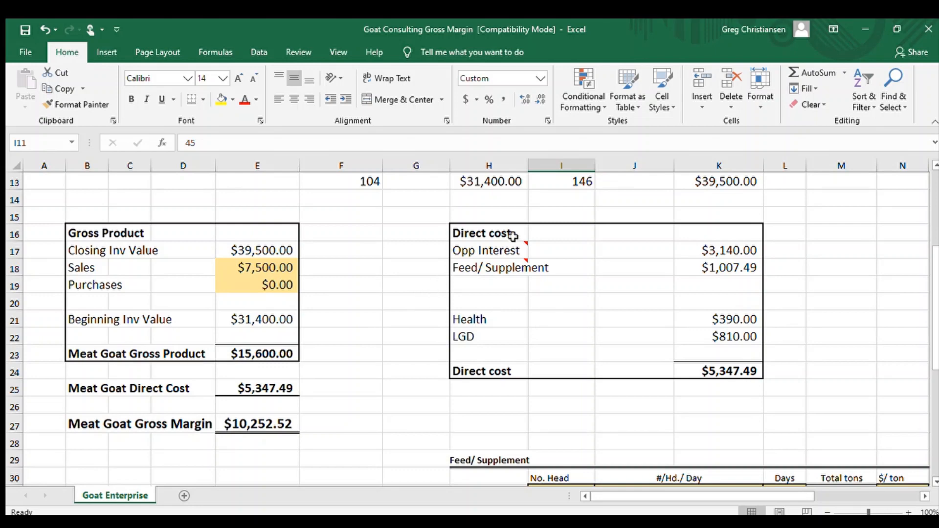
mouse_move(511, 251)
scroll(398, 298, "up", 2)
scroll(406, 285, "up", 1)
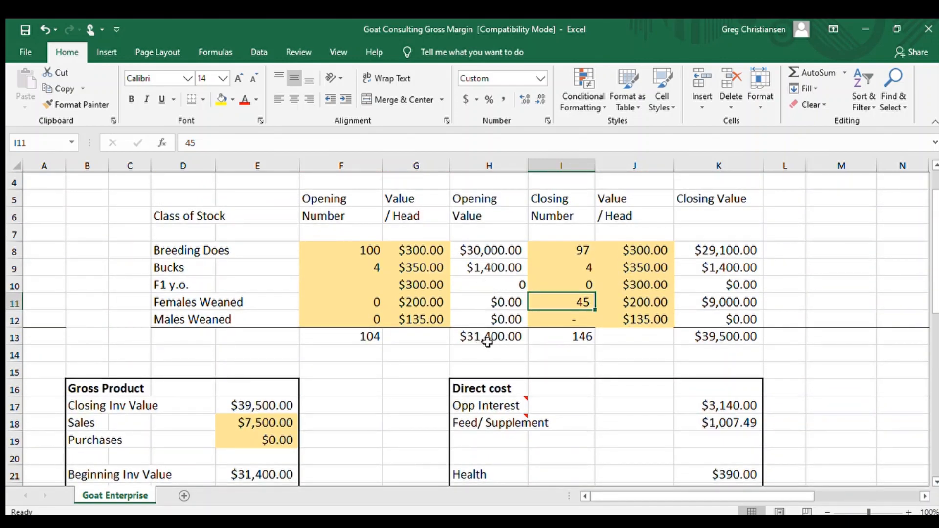
scroll(380, 415, "down", 1)
scroll(380, 416, "down", 1)
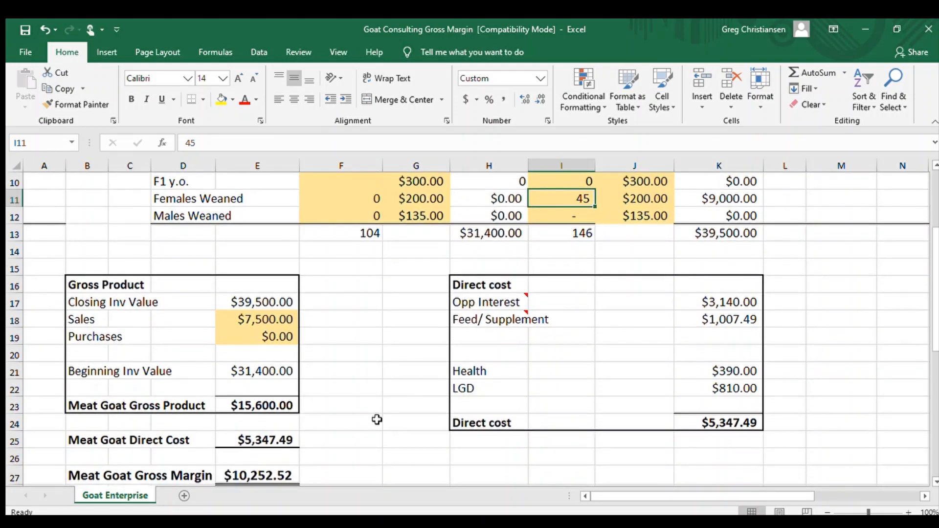
scroll(336, 444, "down", 1)
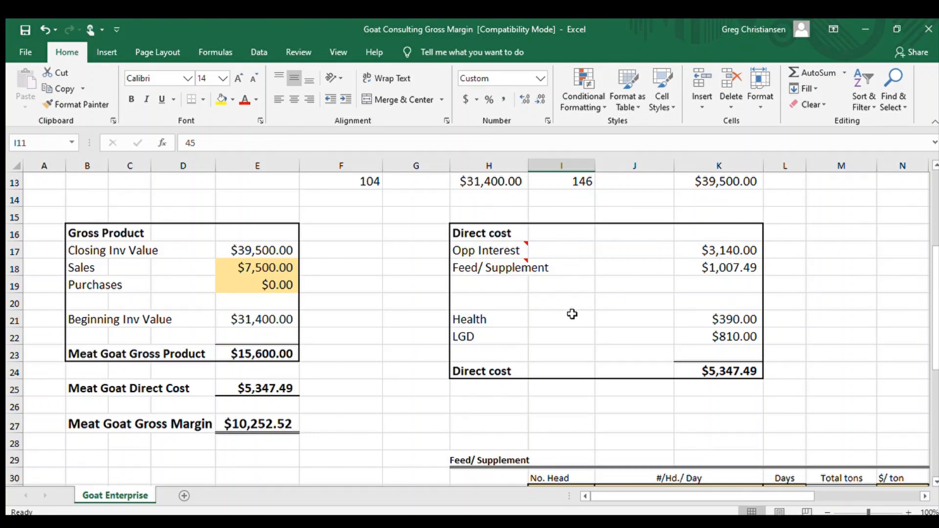
Set the protein supplement's price per ton to $700 in the Feed/ Supplement table.
scroll(431, 475, "down", 2)
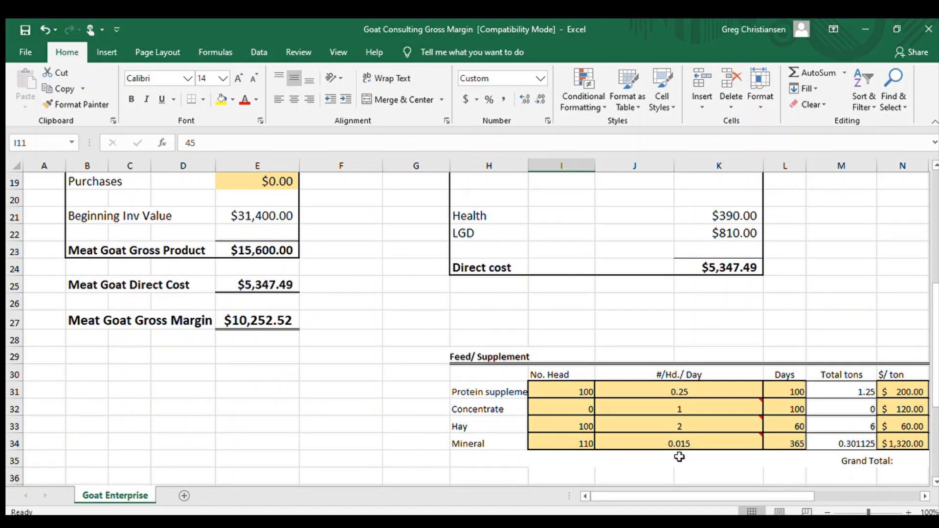
left_click_drag(694, 494, 734, 495)
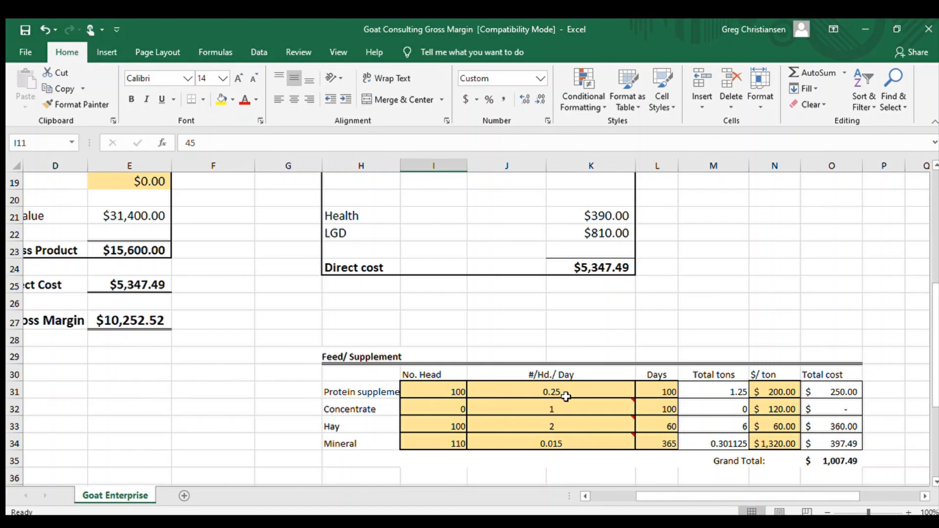
mouse_move(563, 400)
left_click(778, 389)
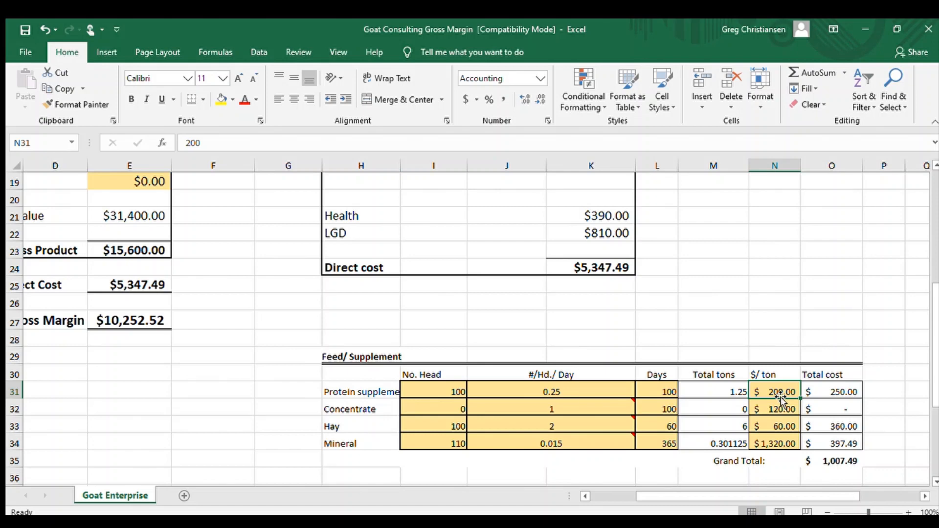
type("250")
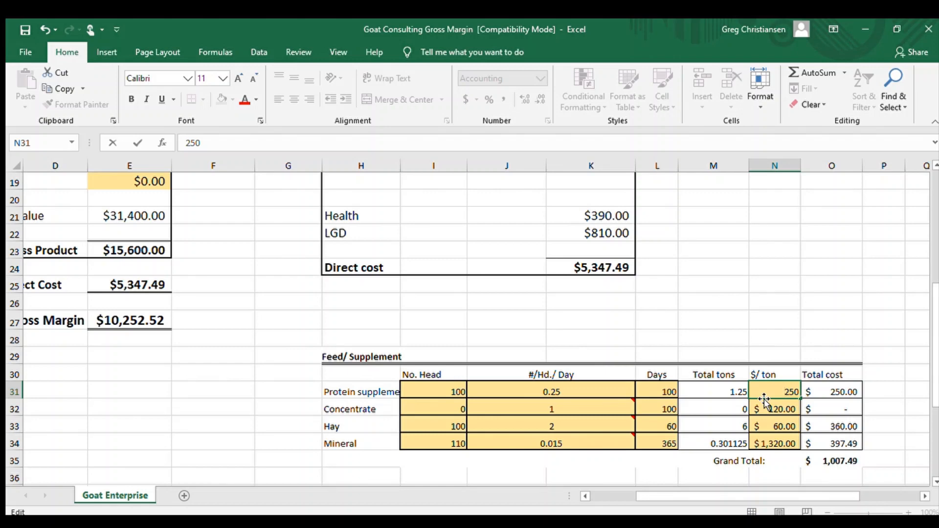
type("00")
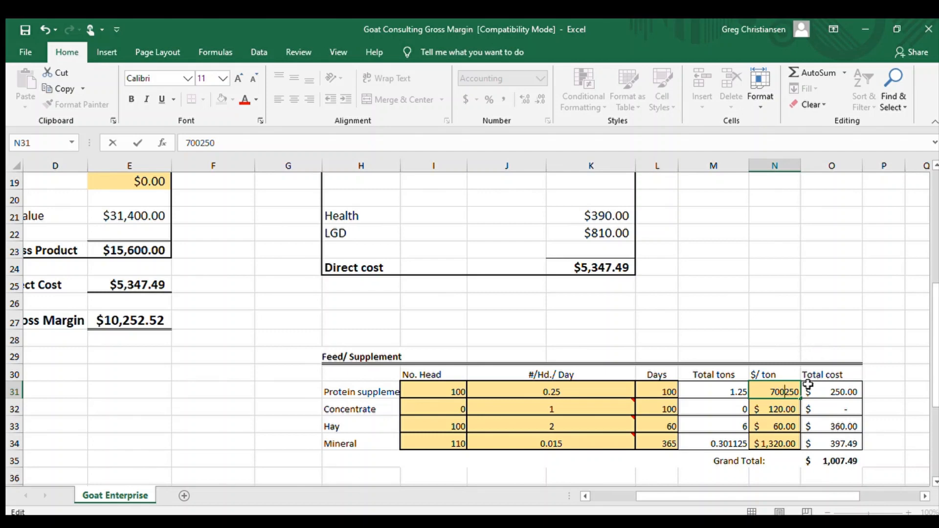
key("BackSpace")
key("BackSpace")
key("BackSpace")
key("BackSpace")
key("BackSpace")
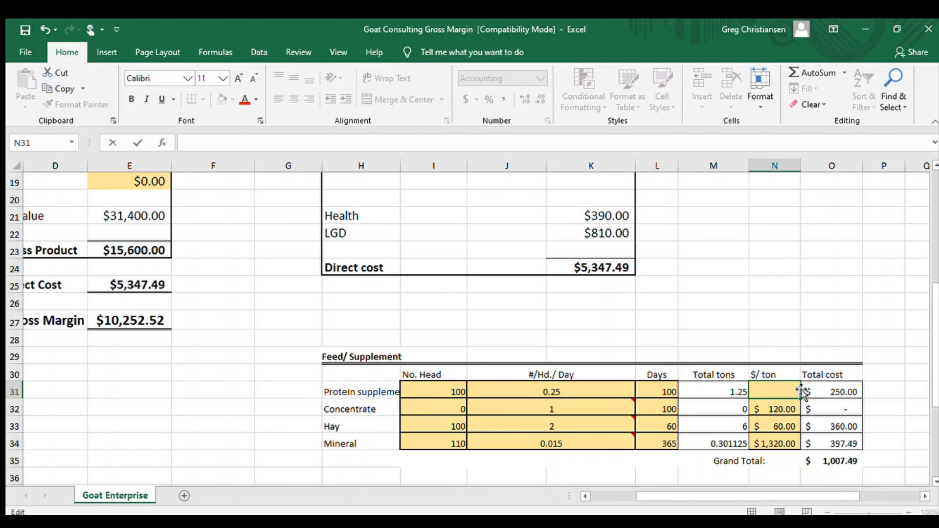
type("00")
key("Return")
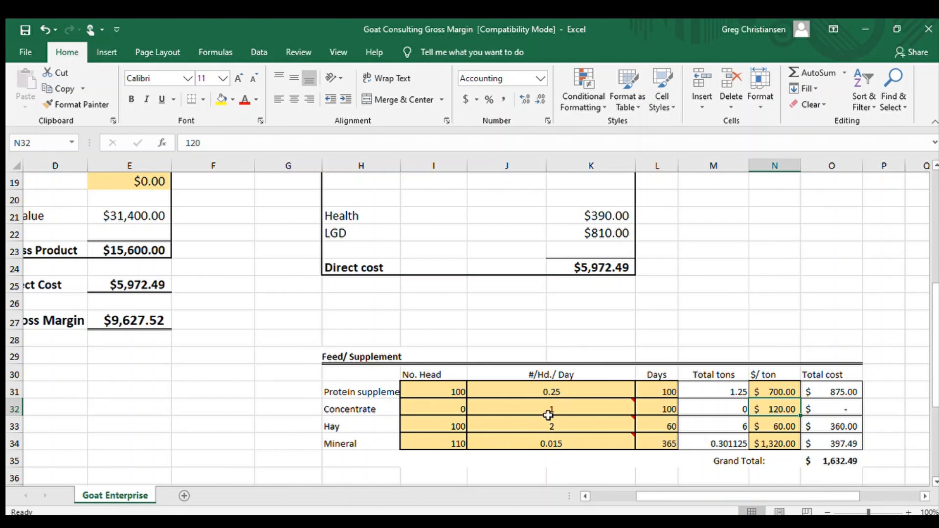
Set the Hay ration to 3 per head per day and its price to $80 per ton.
mouse_move(551, 412)
mouse_move(557, 431)
left_click(556, 427)
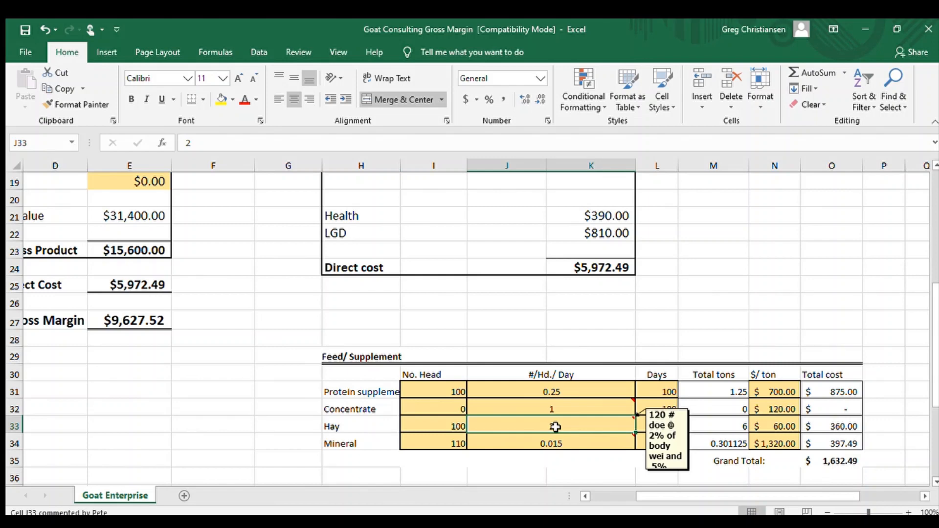
type("3")
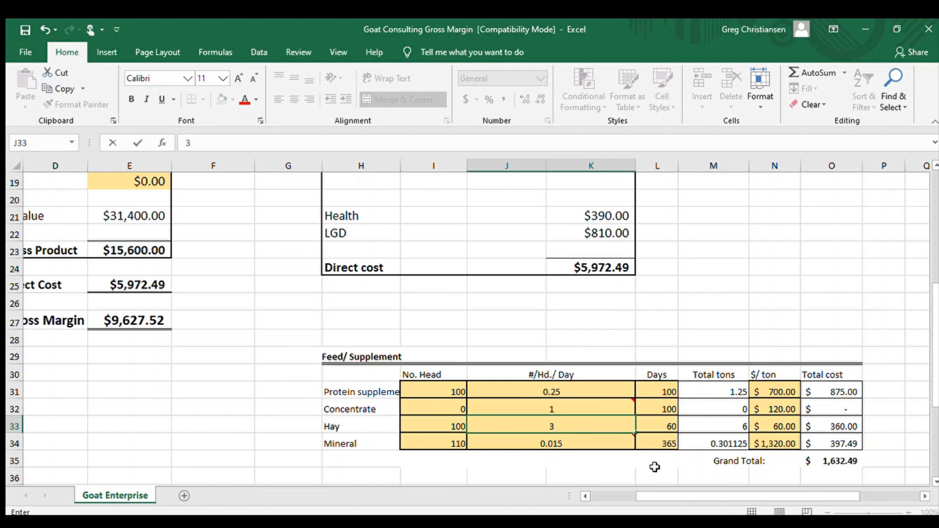
key("Return")
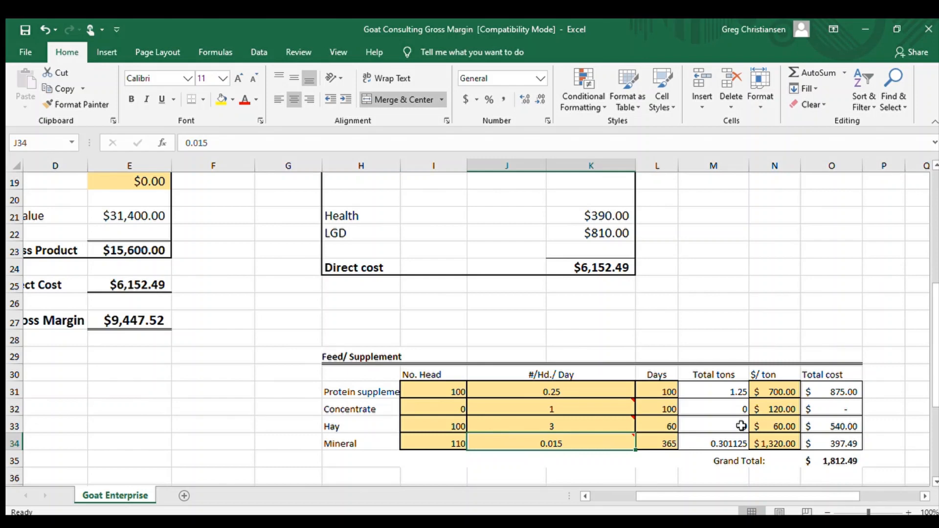
left_click(786, 428)
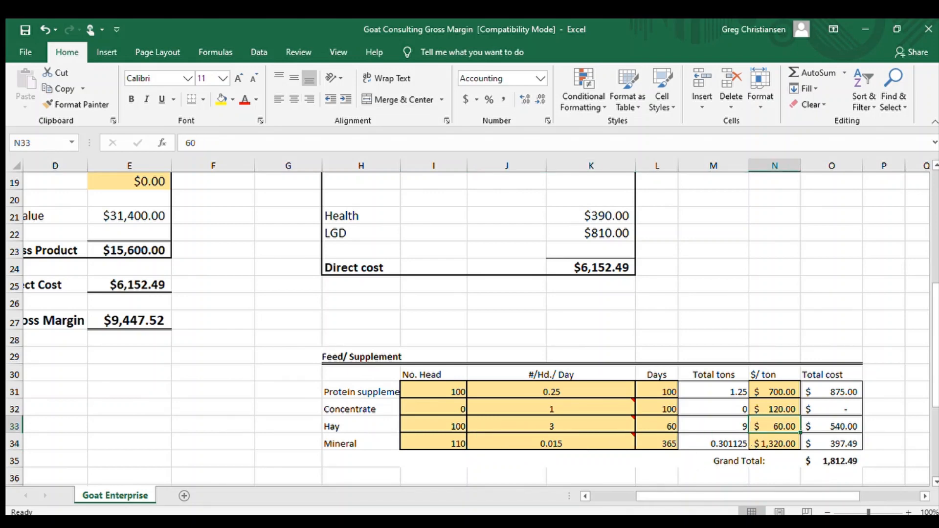
type("80")
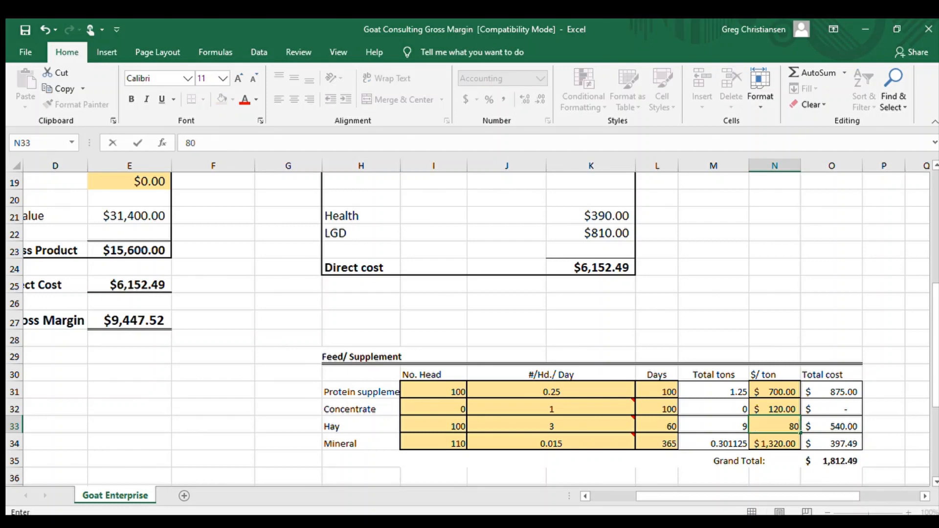
key("Return")
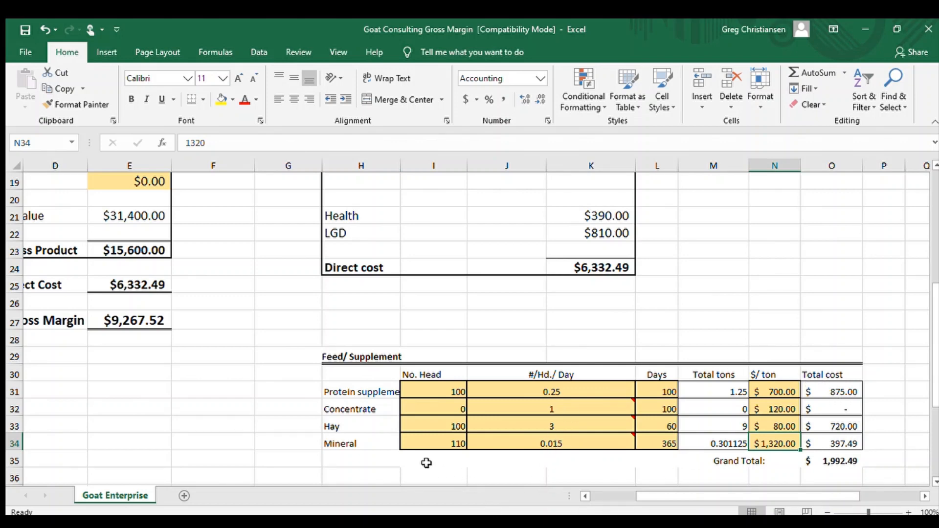
Set the Mineral row in the Feed/ Supplement table to 100 head and its price to $1,500 per ton.
left_click(459, 444)
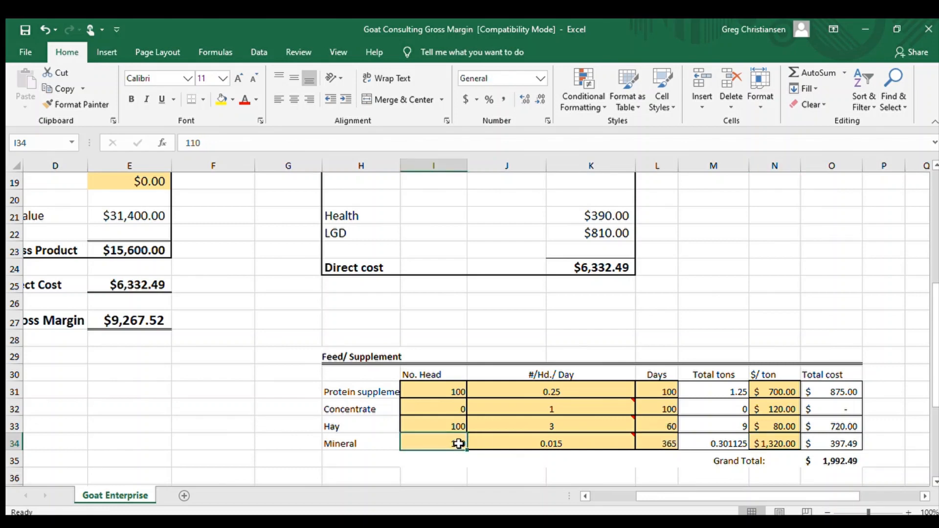
type("100")
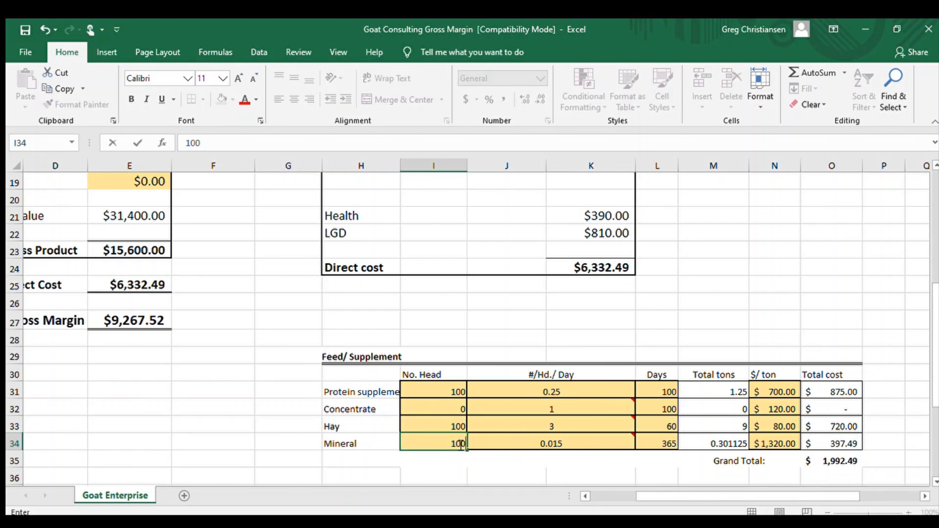
key("Return")
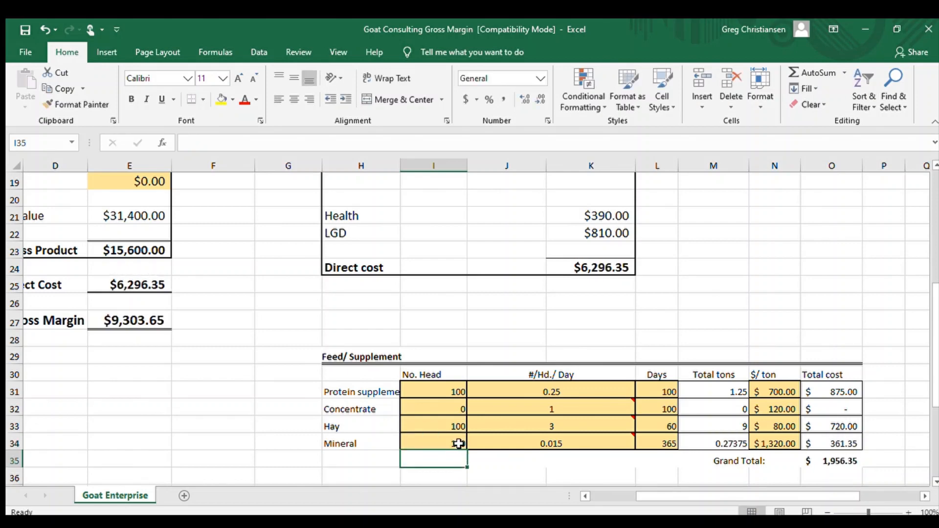
mouse_move(561, 443)
left_click(781, 444)
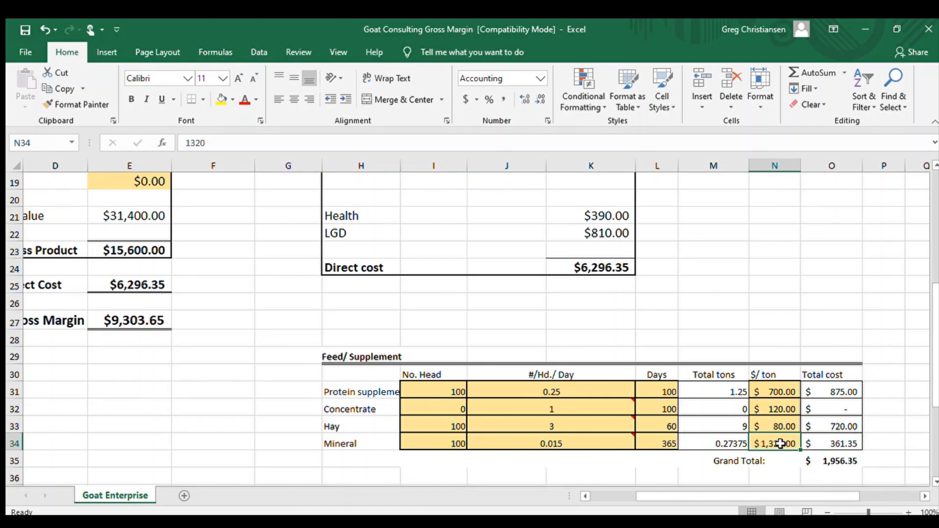
type("1500")
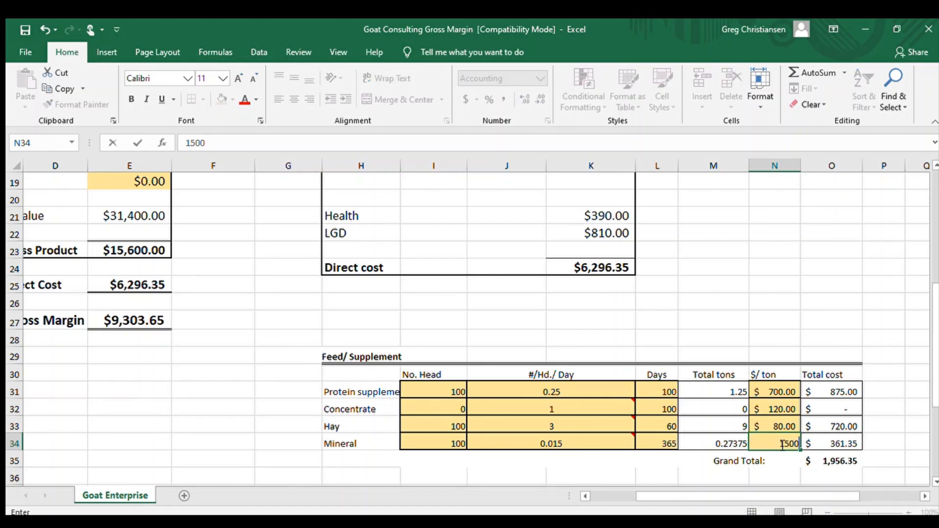
key("Return")
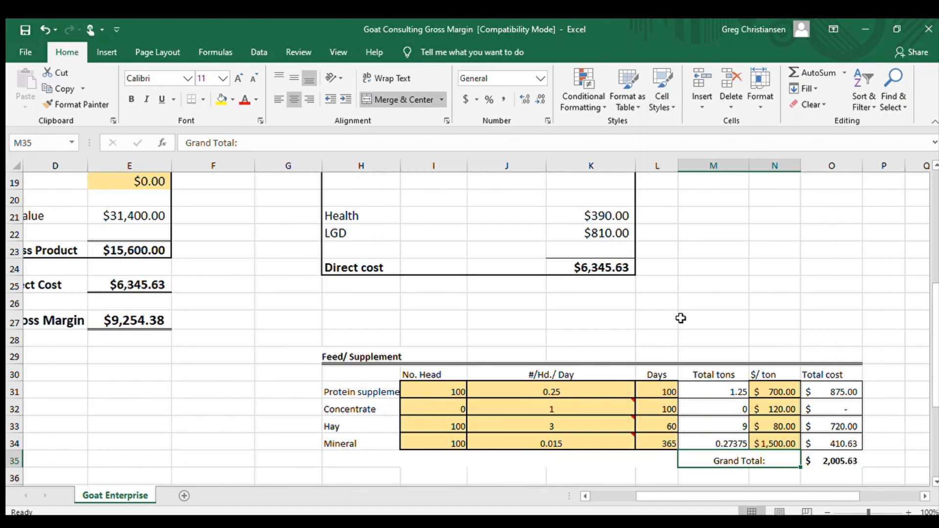
Add a "Pasture" line directly below Feed/ Supplement in the Direct cost section.
scroll(678, 322, "up", 1)
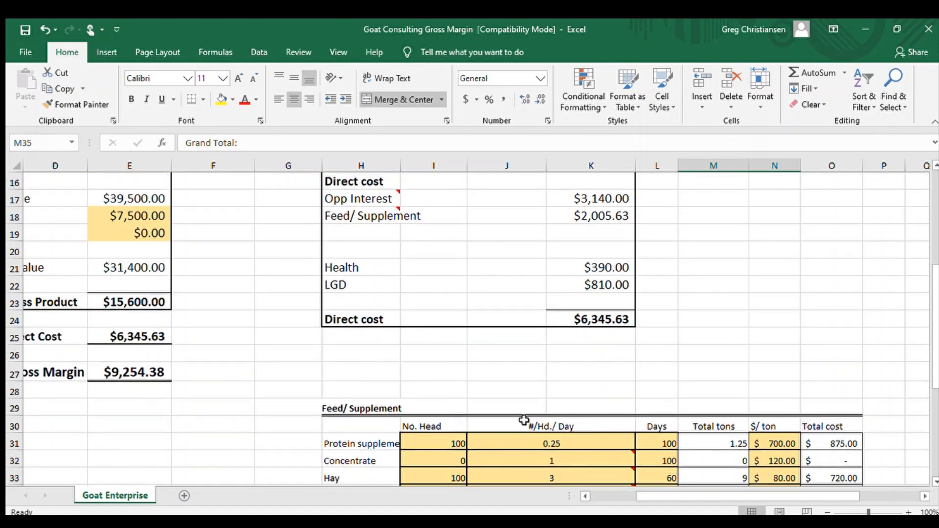
left_click(347, 238)
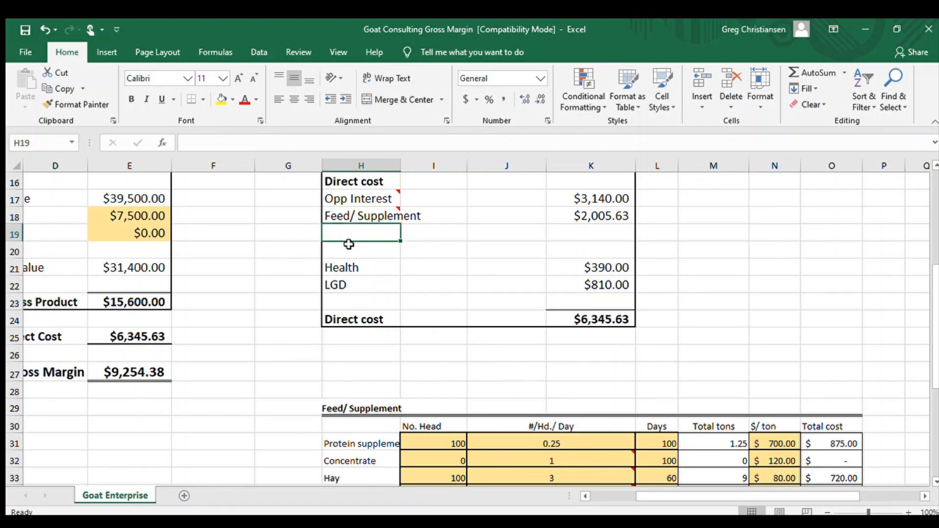
type("Pasture")
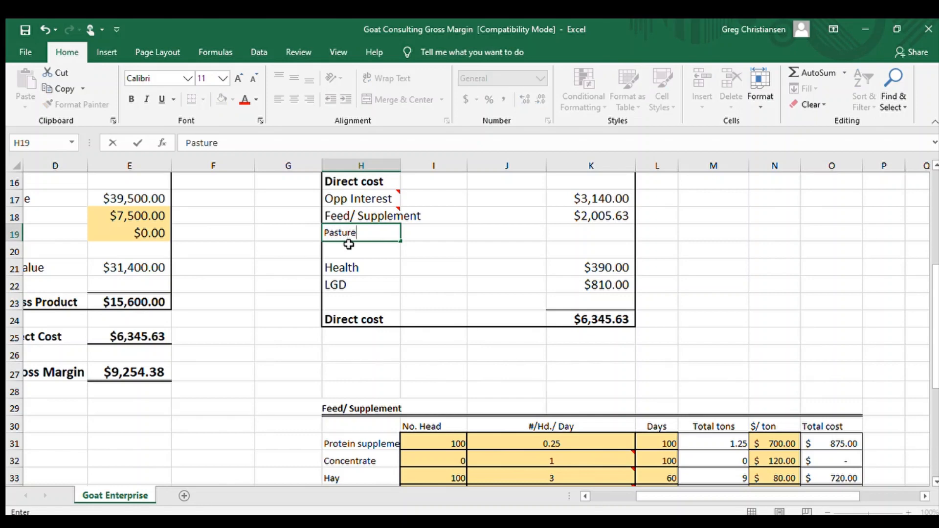
key("Return")
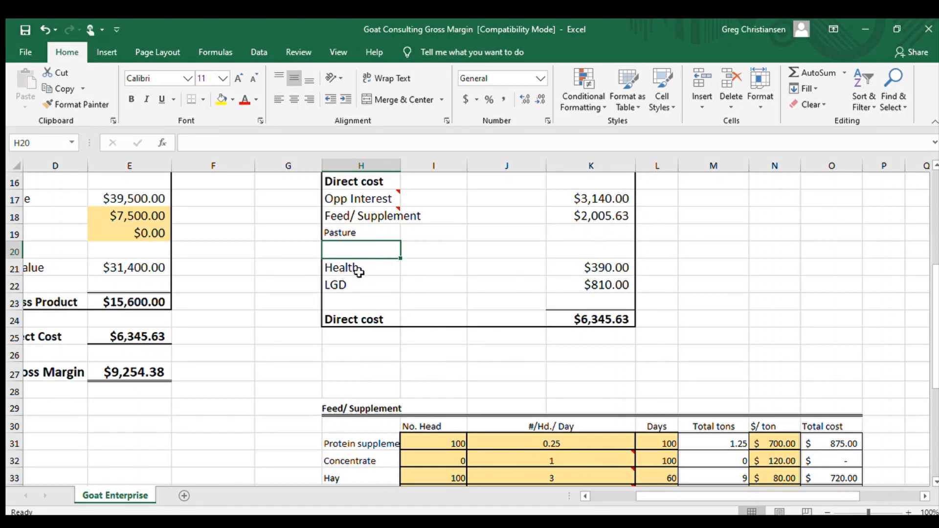
Set the number of treatments to 3 for Dewormer, CDT and Respiratory in the health table.
scroll(328, 358, "down", 4)
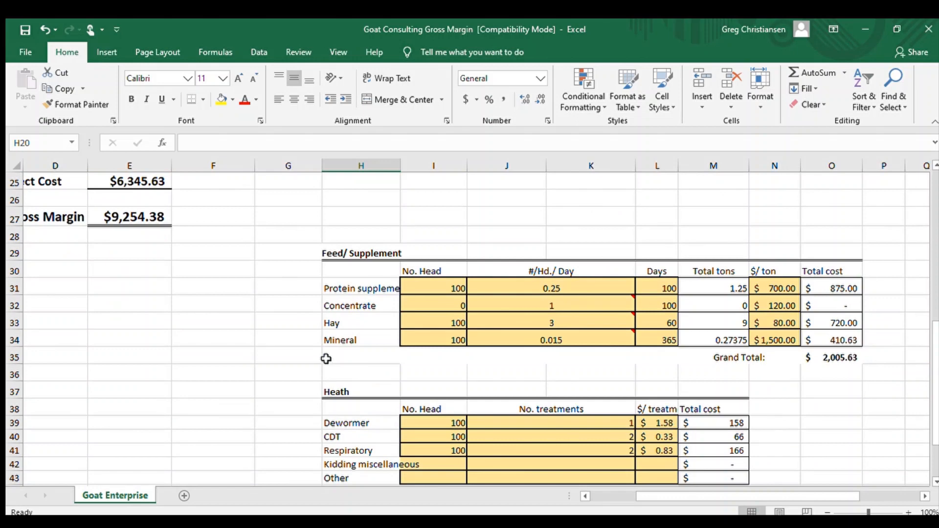
scroll(327, 358, "down", 1)
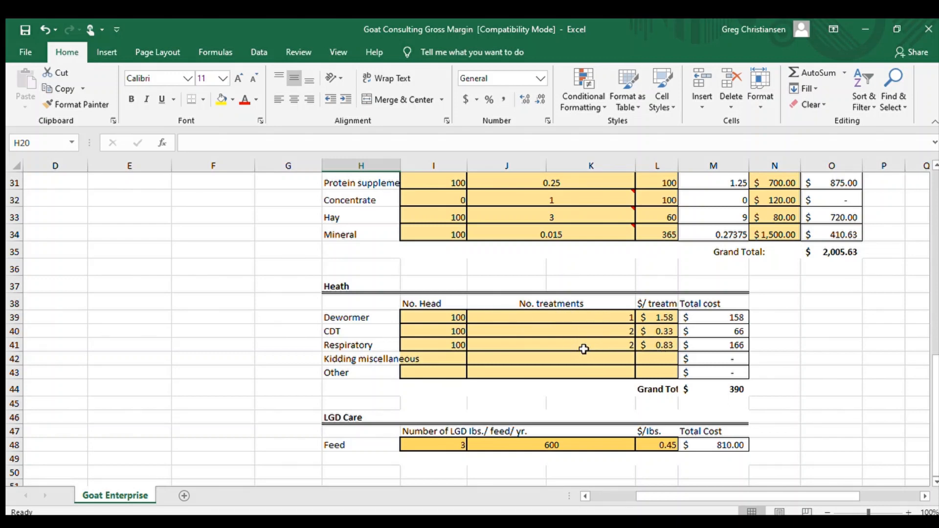
left_click(620, 319)
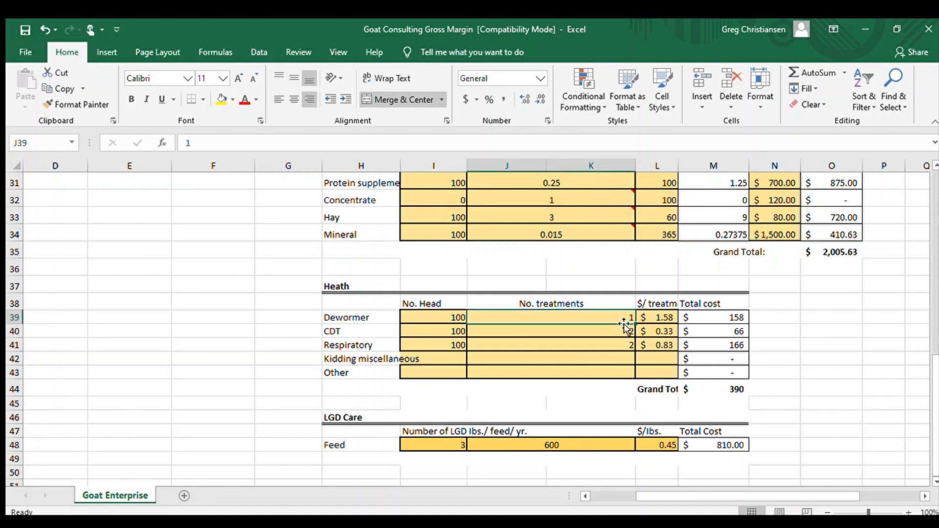
type("3")
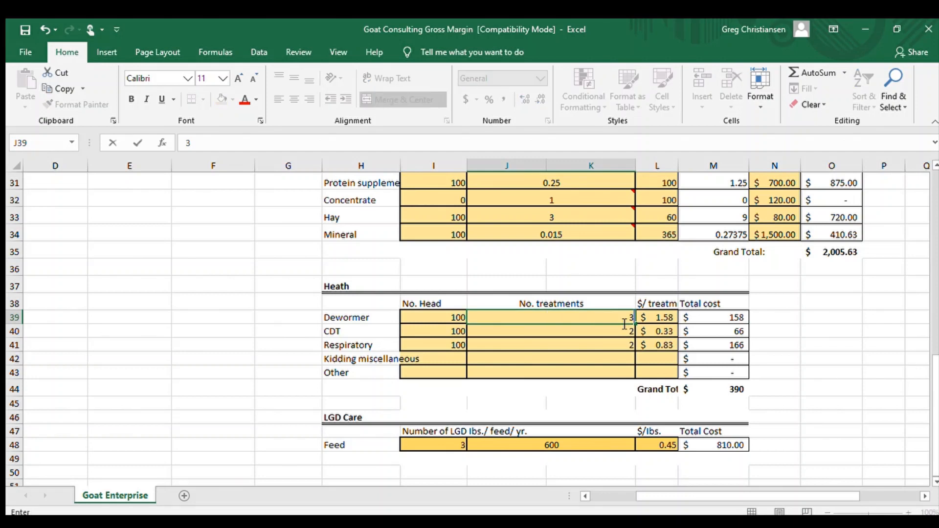
left_click(622, 330)
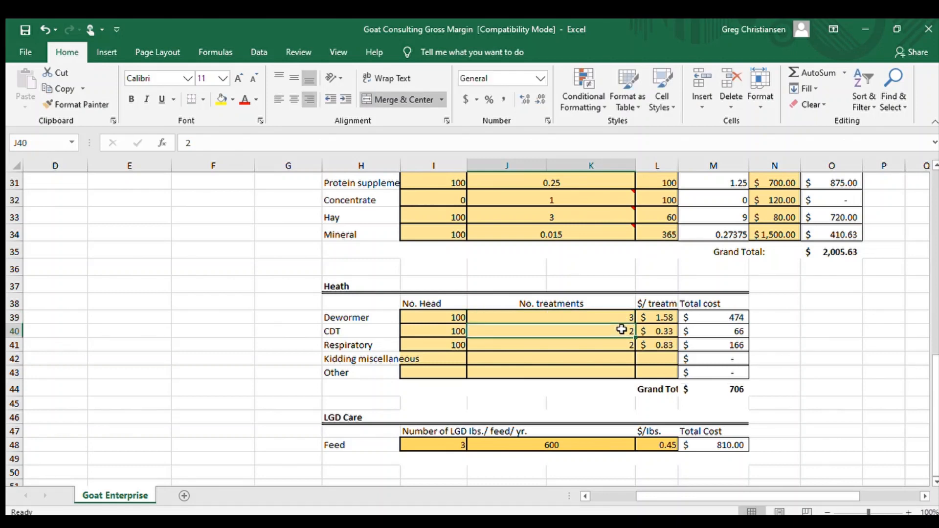
type("3")
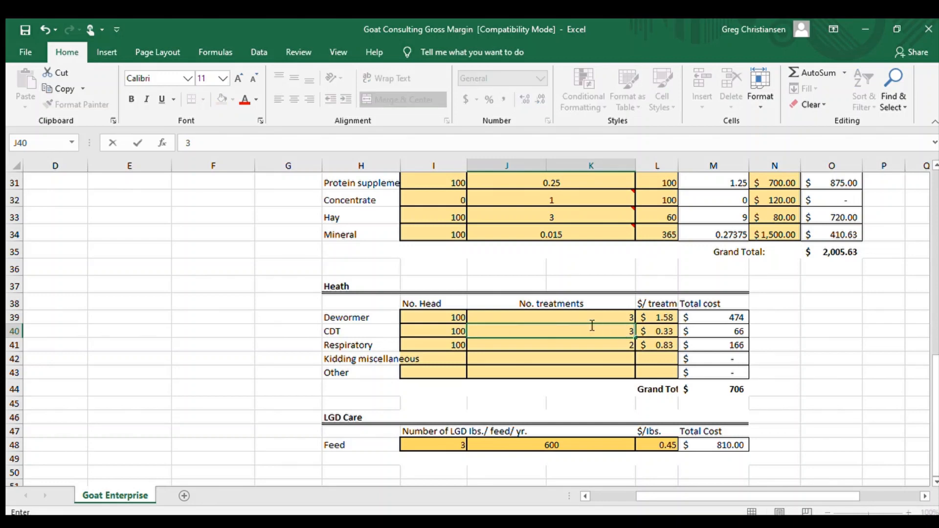
left_click(577, 348)
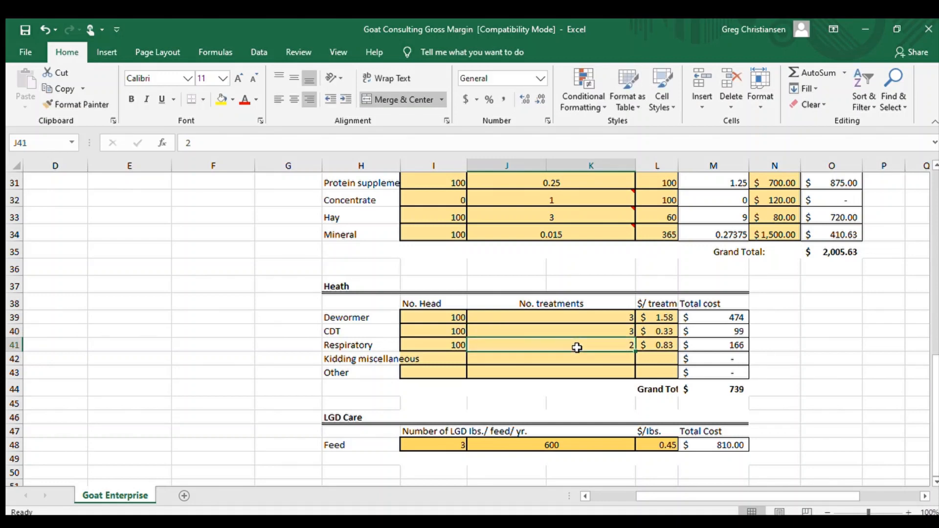
type("3")
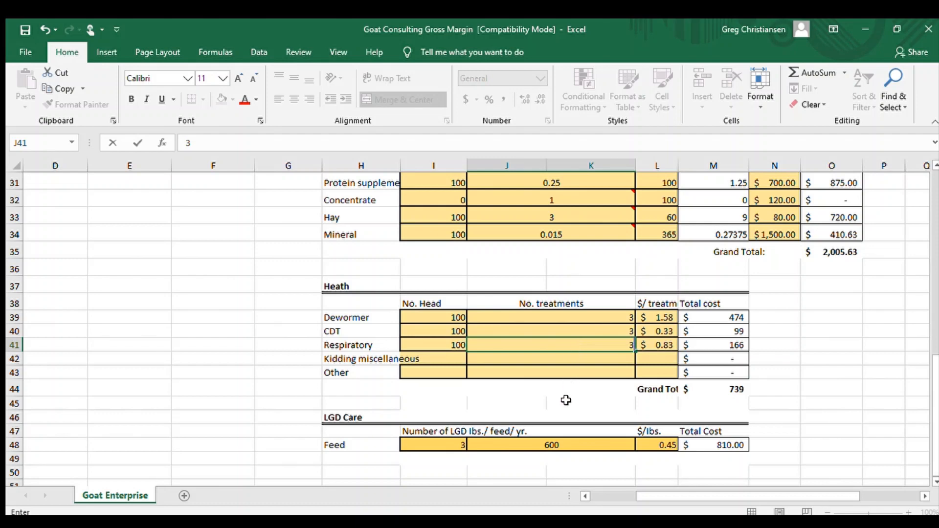
key("Return")
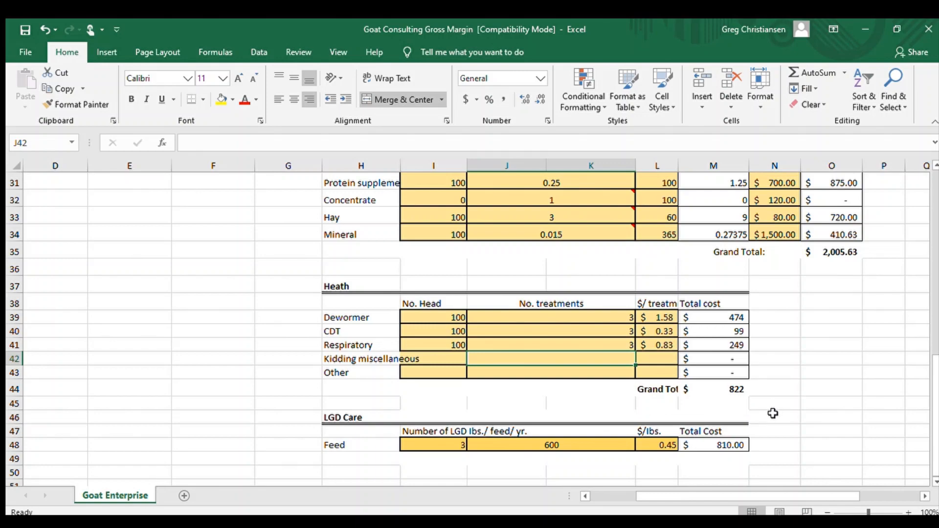
Set the LGD Care feed to 700 lbs per year and the number of LGD to 2.
scroll(531, 425, "up", 1)
scroll(531, 426, "up", 4)
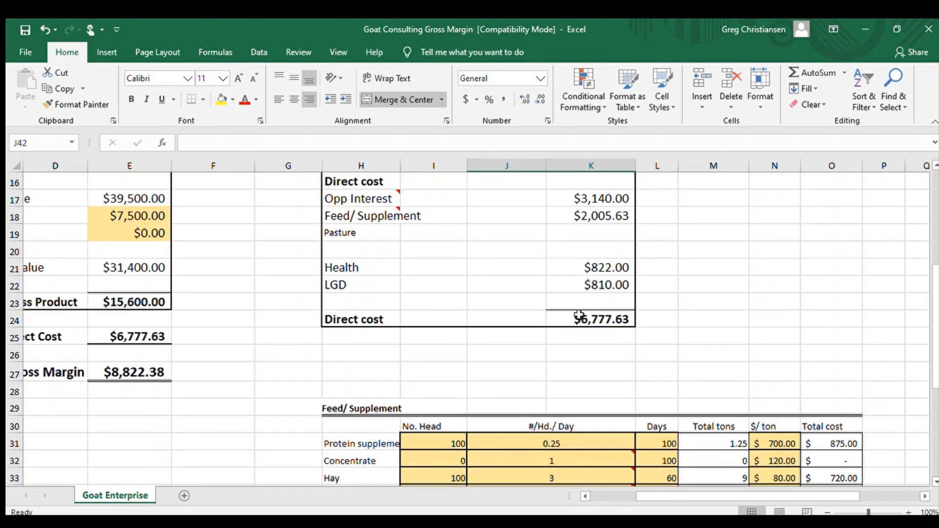
scroll(558, 362, "down", 3)
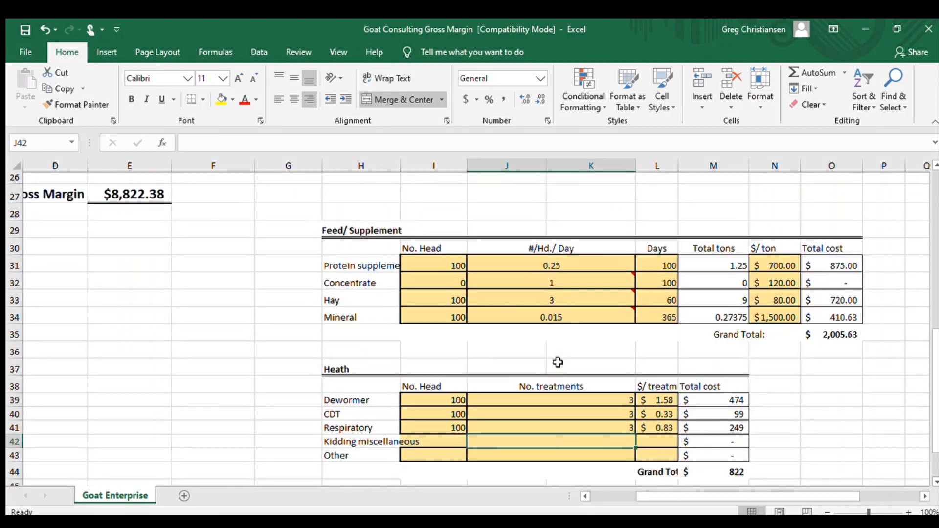
scroll(558, 363, "down", 3)
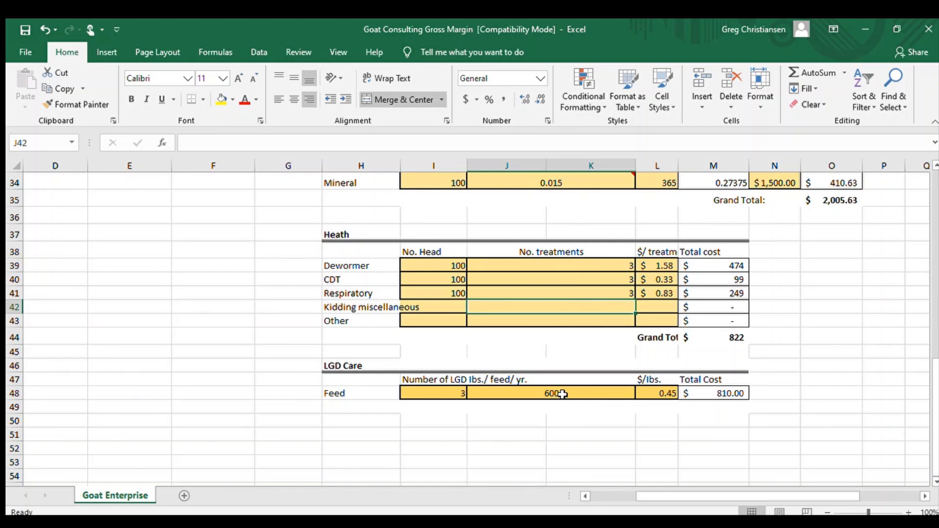
left_click(546, 395)
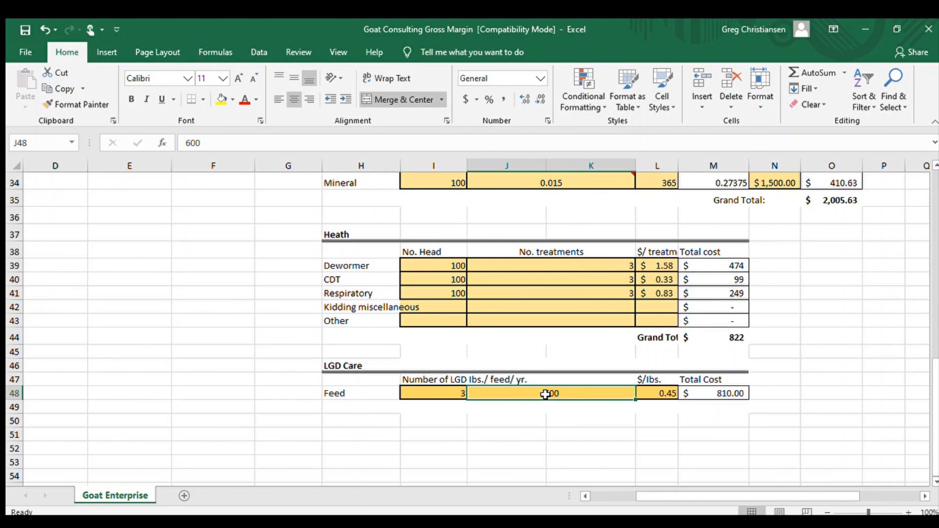
type("700")
key("Return")
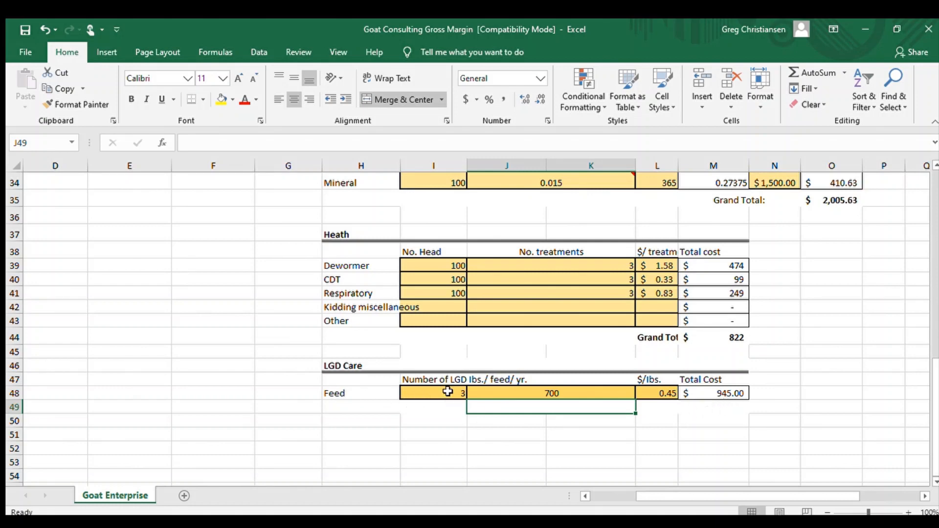
left_click(457, 393)
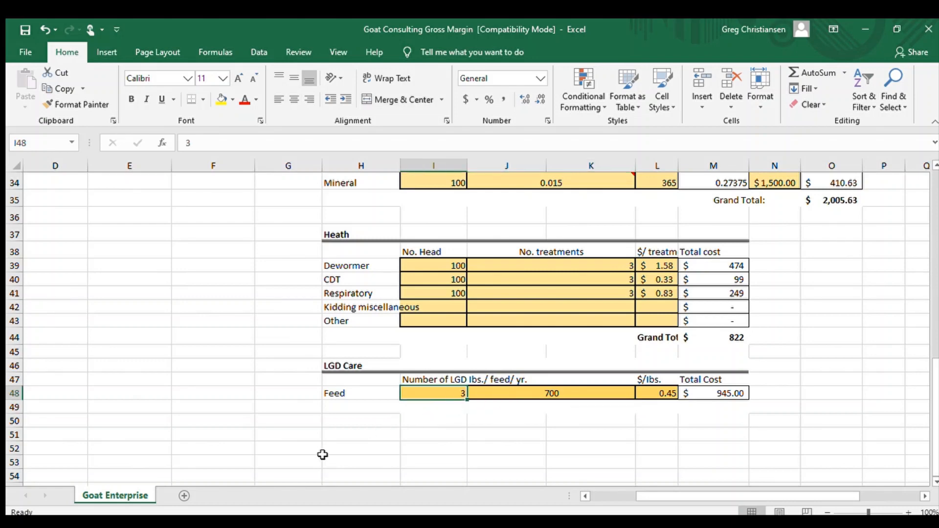
type("2")
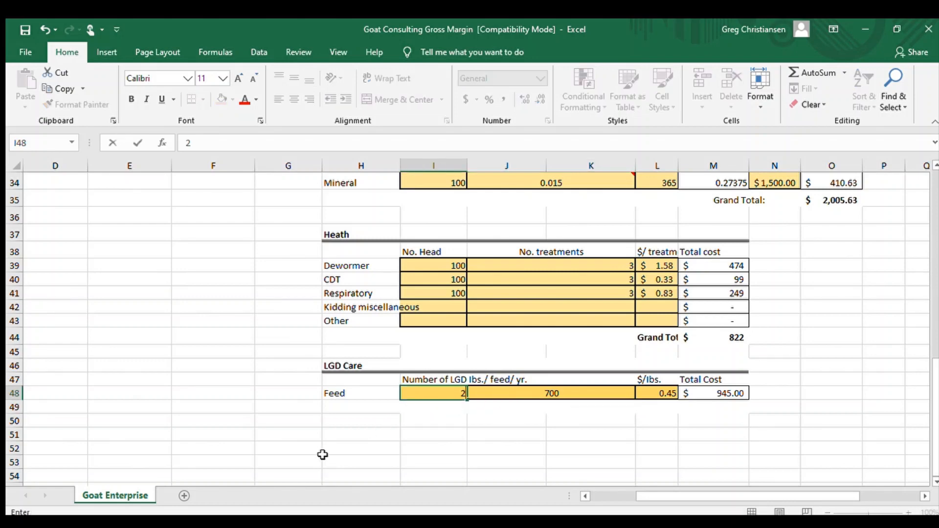
key("Return")
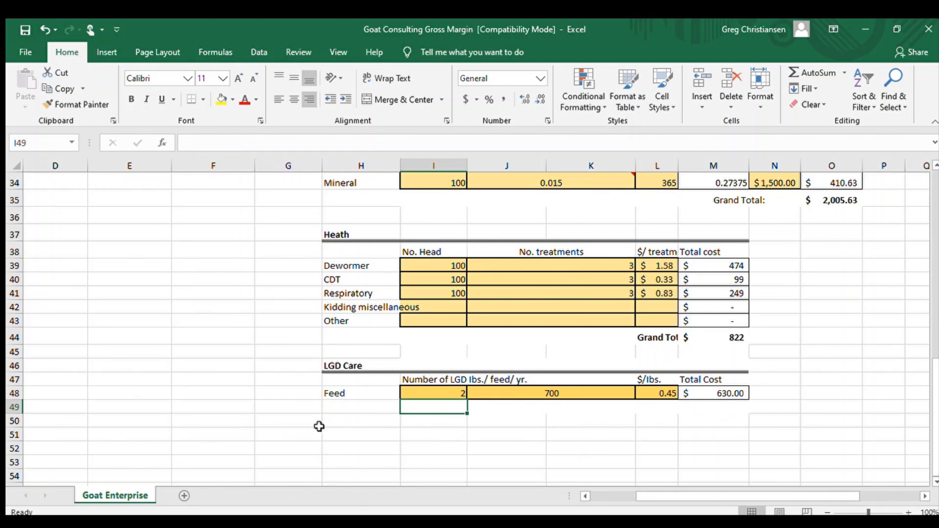
Review the Direct cost lines, the Feed/ Supplement comment and the stock inventory against the resulting gross margin.
scroll(233, 404, "up", 4)
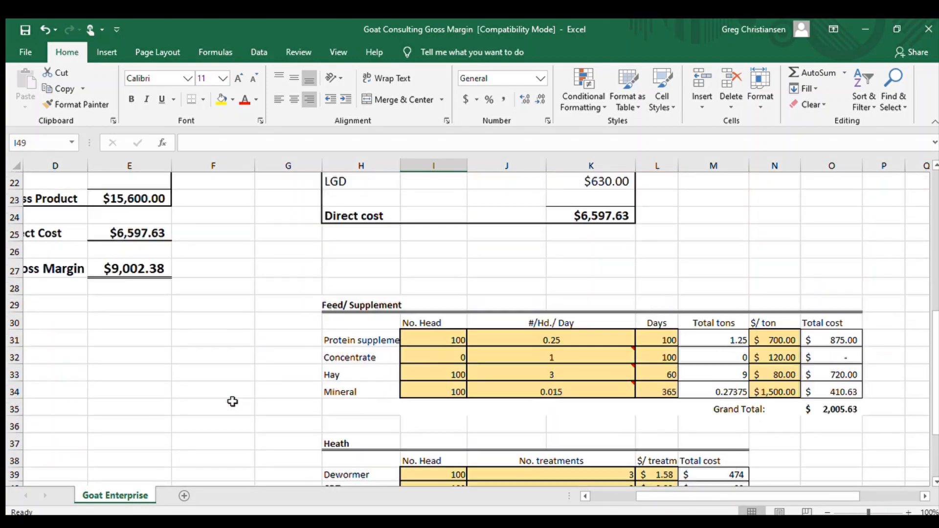
scroll(233, 400, "up", 1)
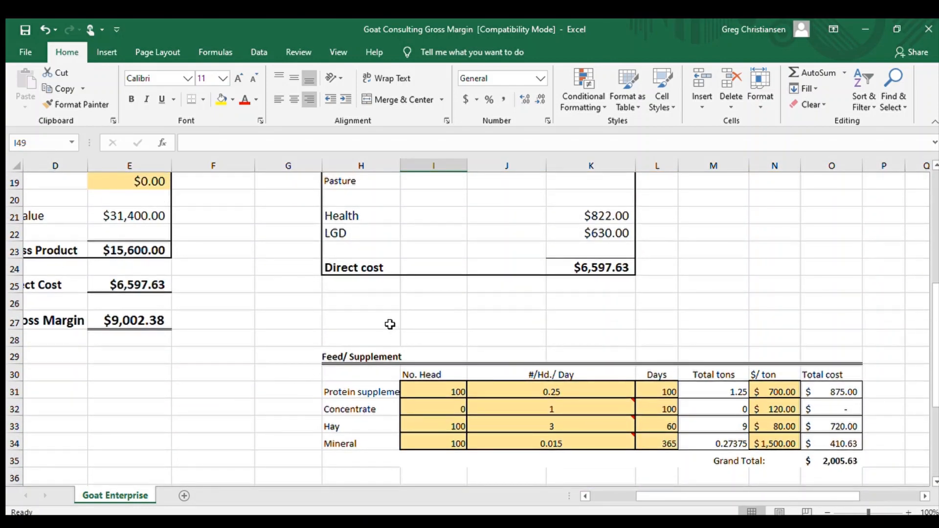
scroll(438, 305, "up", 1)
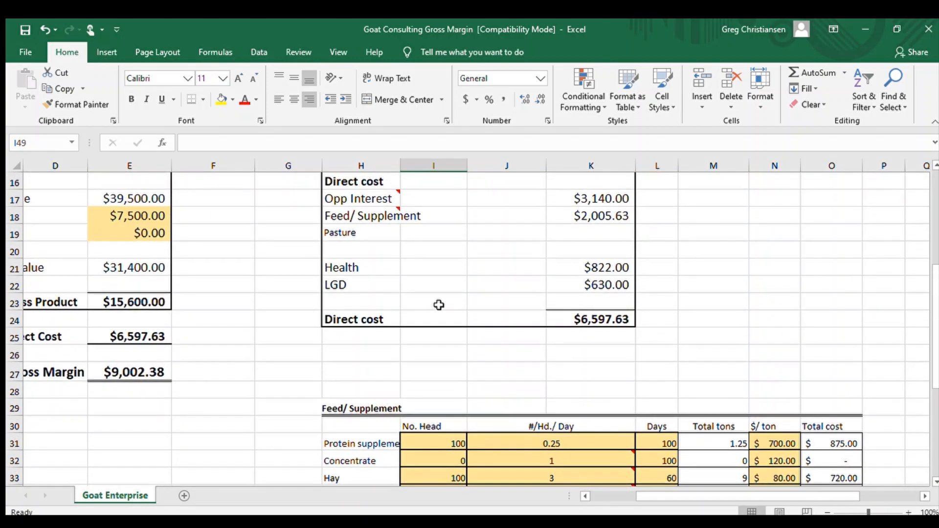
mouse_move(410, 218)
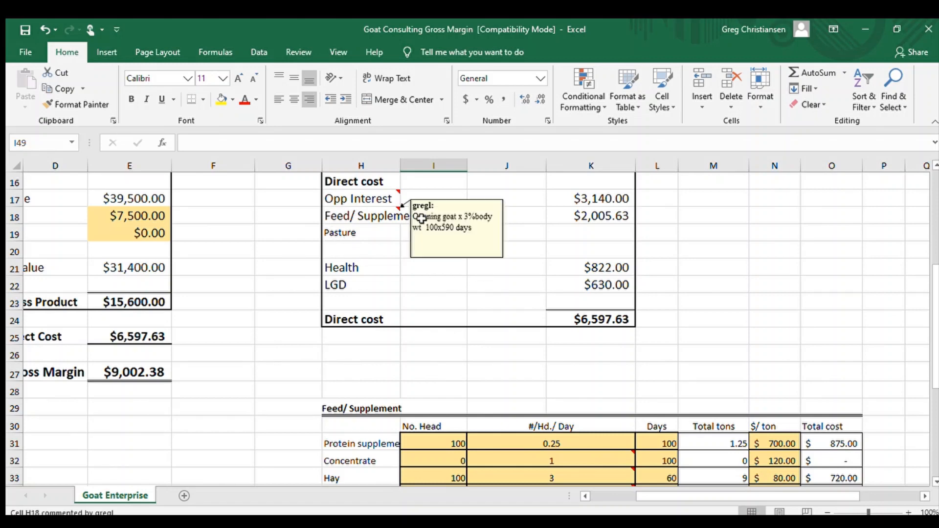
mouse_move(395, 200)
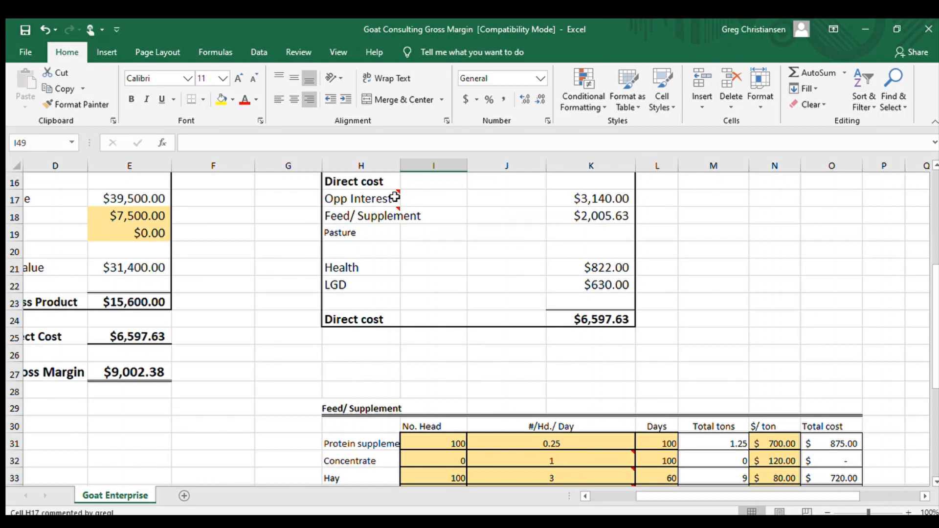
scroll(277, 266, "up", 3)
scroll(278, 268, "up", 1)
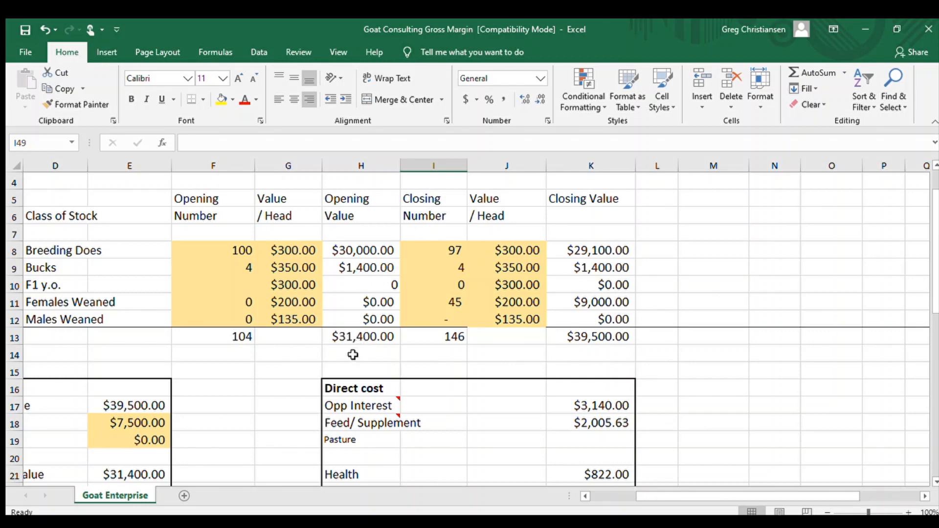
scroll(345, 357, "down", 1)
mouse_move(345, 357)
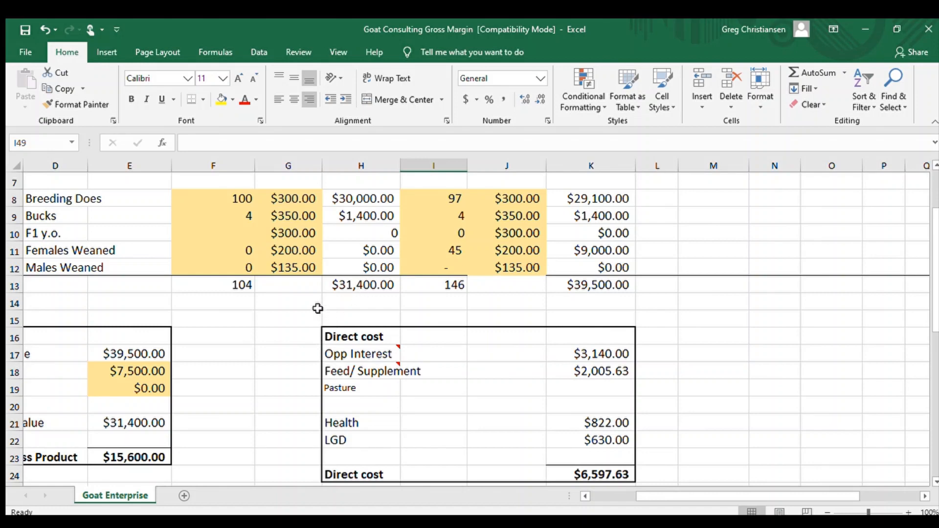
scroll(288, 343, "down", 1)
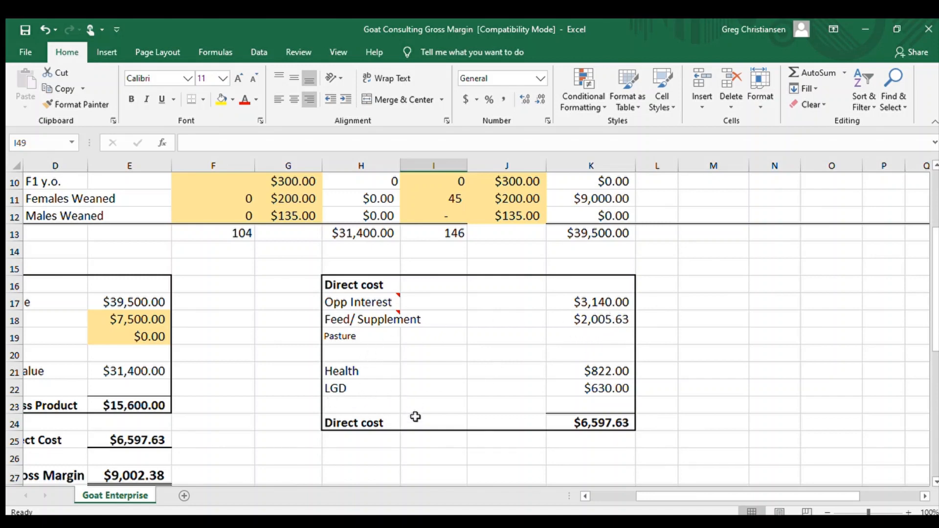
Review the meat goat gross product, direct cost and gross margin against the stock inventory and the feed, health and LGD Care tables.
scroll(384, 439, "down", 1)
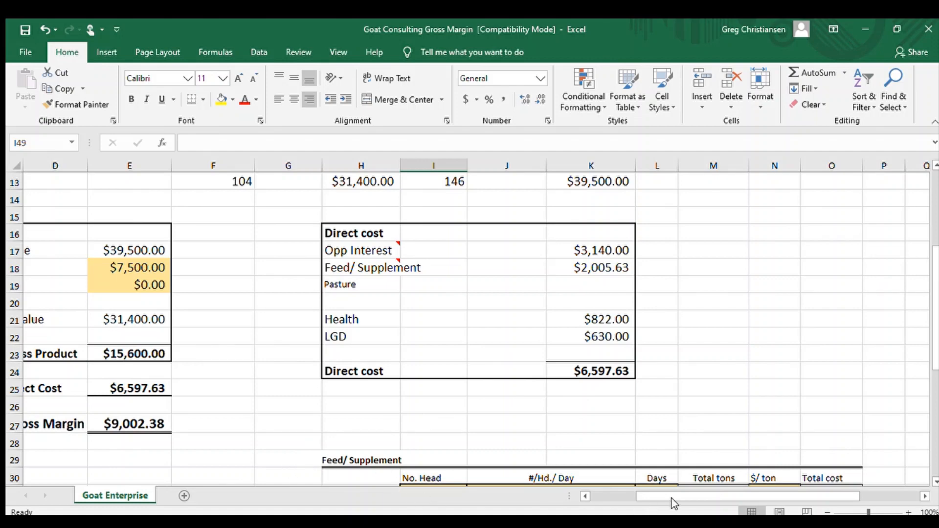
left_click_drag(669, 496, 615, 499)
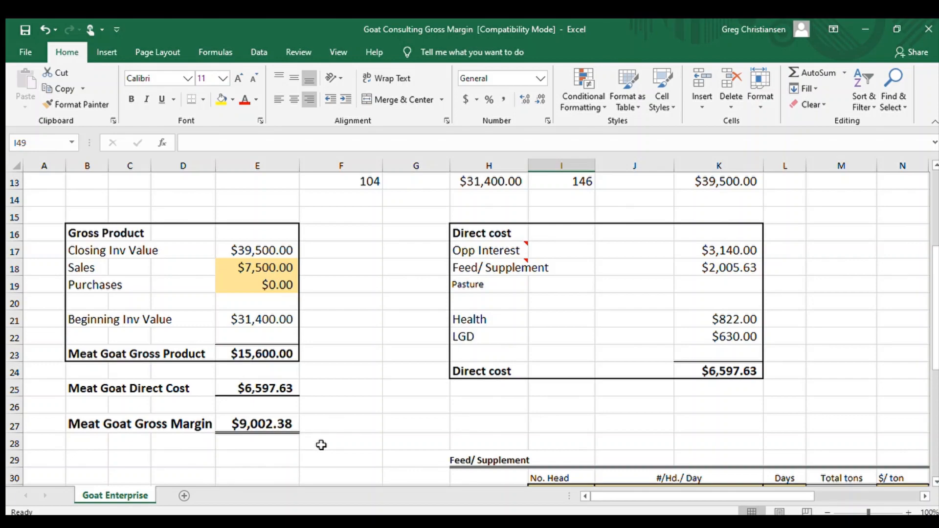
scroll(321, 445, "down", 1)
scroll(321, 445, "up", 3)
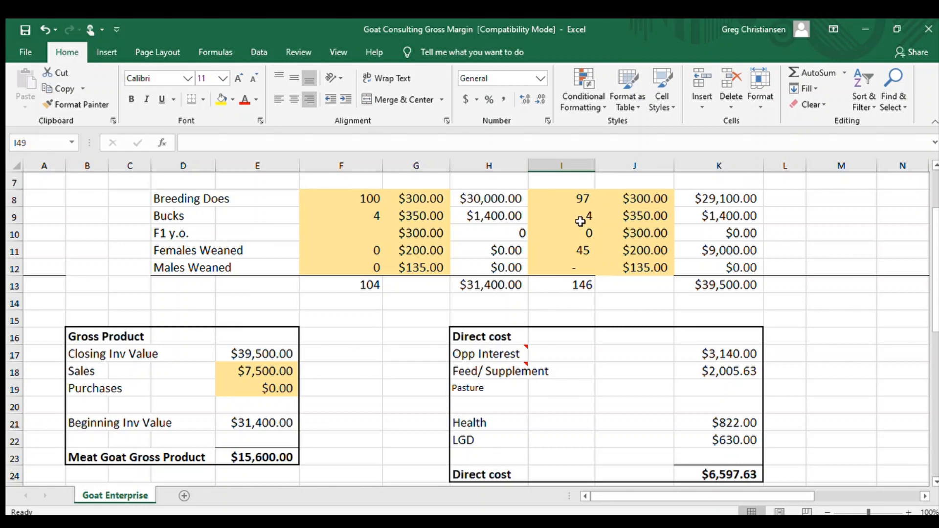
scroll(384, 386, "down", 3)
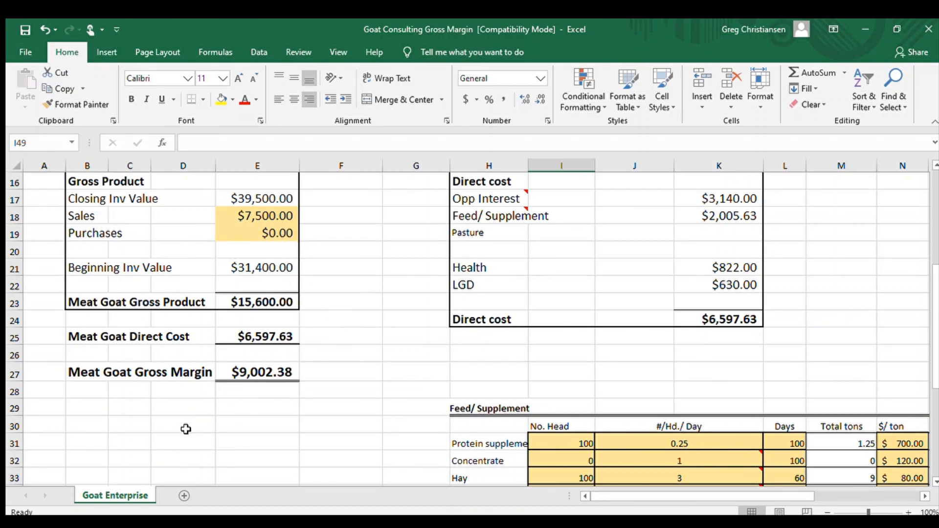
scroll(186, 430, "down", 1)
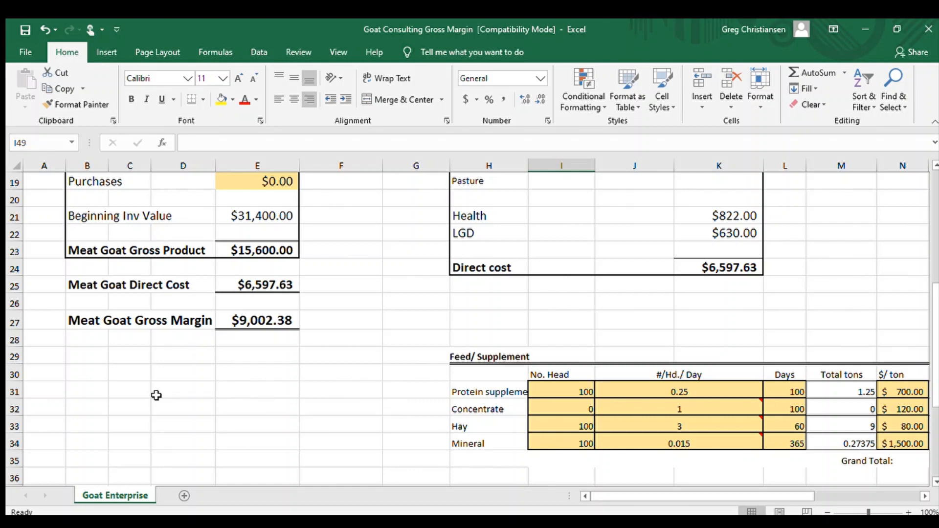
scroll(156, 396, "down", 1)
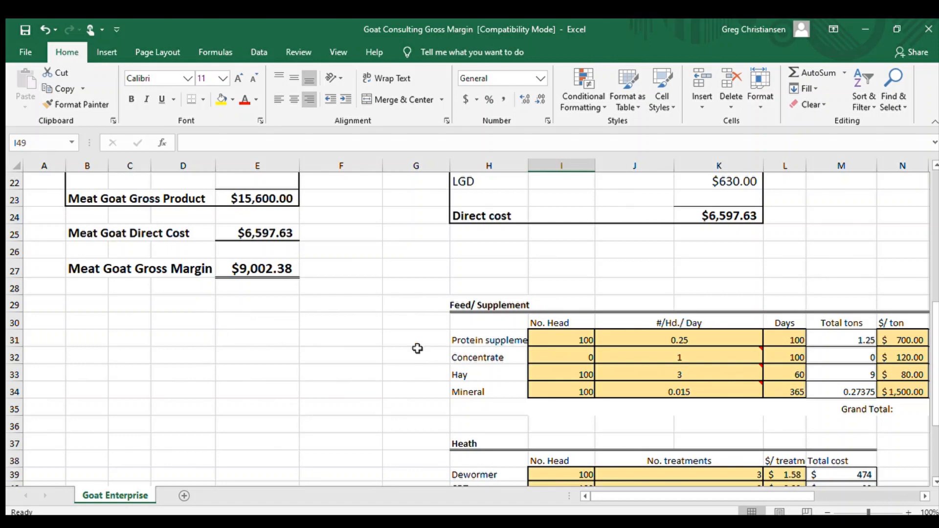
scroll(395, 401, "down", 1)
scroll(394, 401, "down", 3)
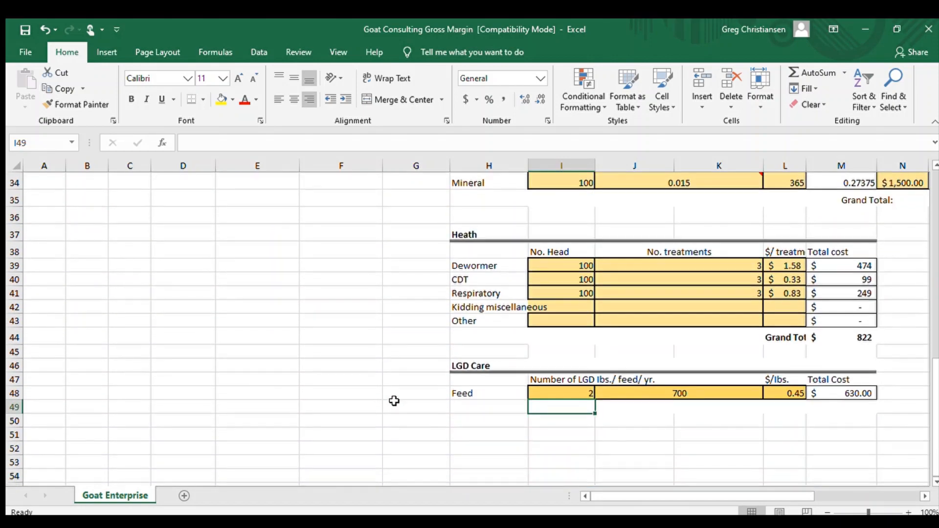
scroll(395, 401, "up", 8)
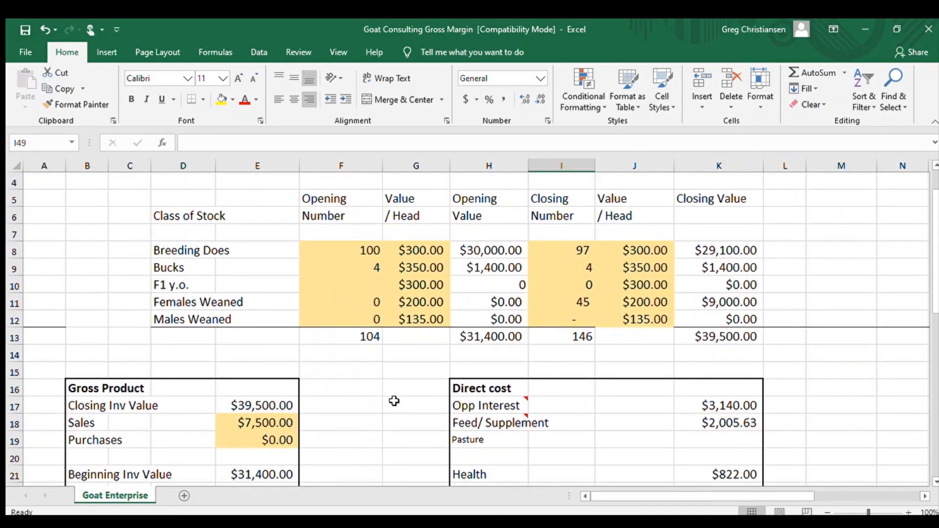
scroll(394, 402, "up", 1)
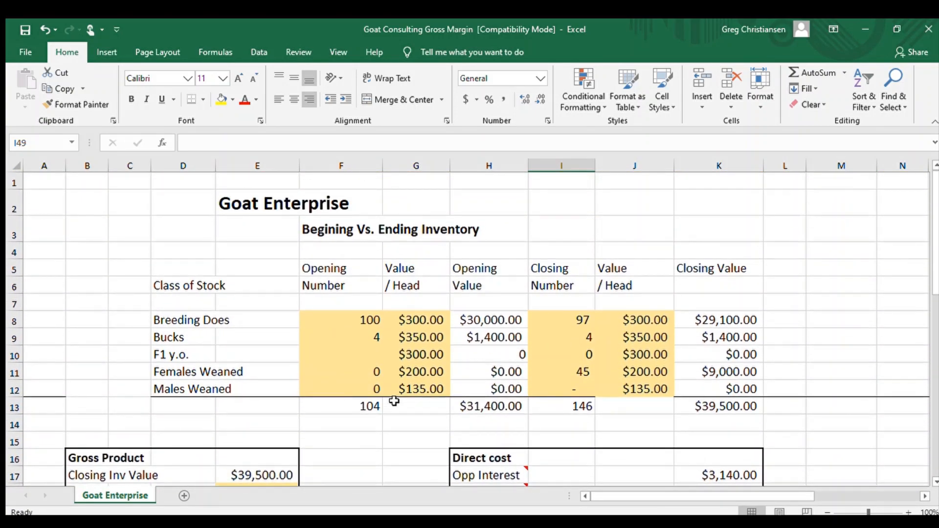